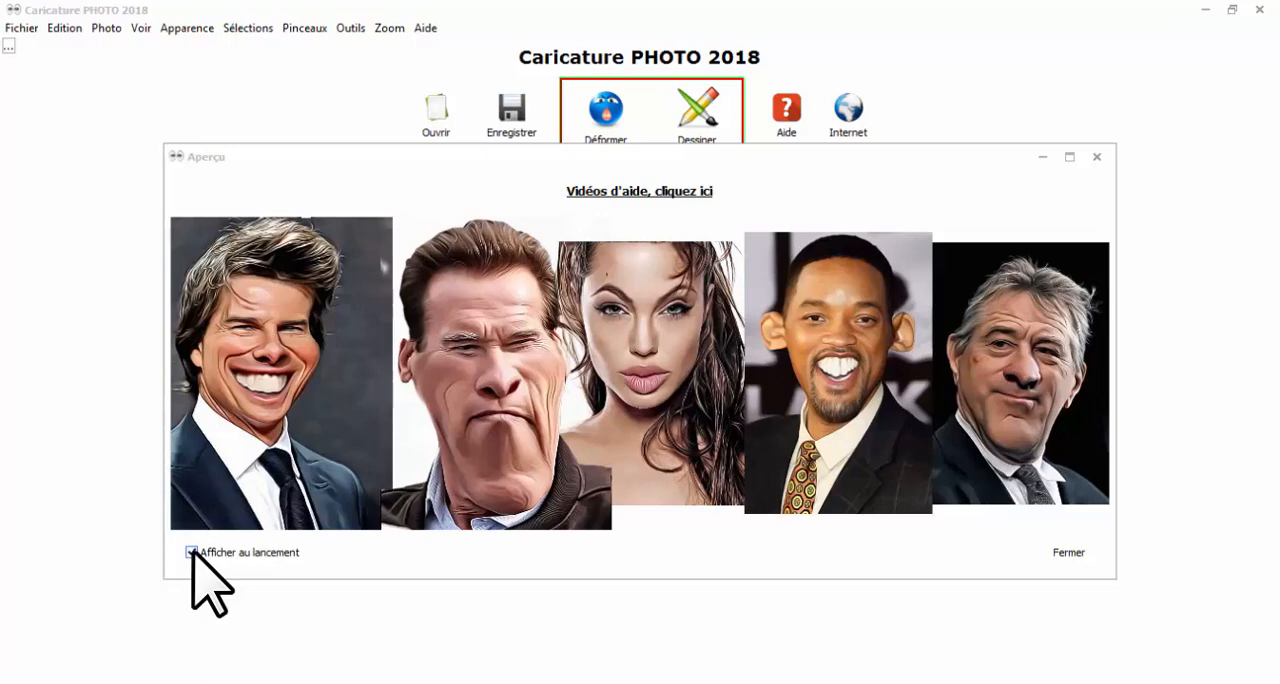
Turn off displaying the preview window at launch and close that window.
{"action": "left_click", "coordinate": [192, 552]}
{"action": "left_click", "coordinate": [1075, 556]}
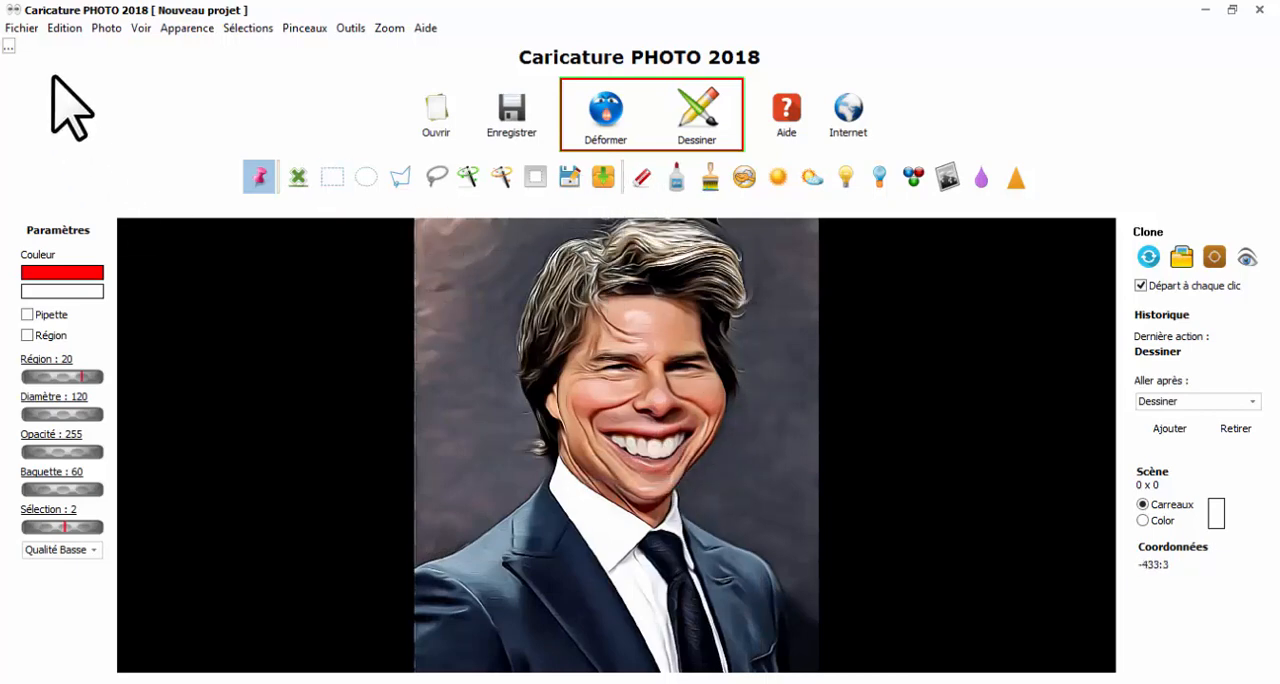
Undo the portrait's drawing effect and facial deformation back to the original photo.
{"action": "left_click", "coordinate": [63, 29]}
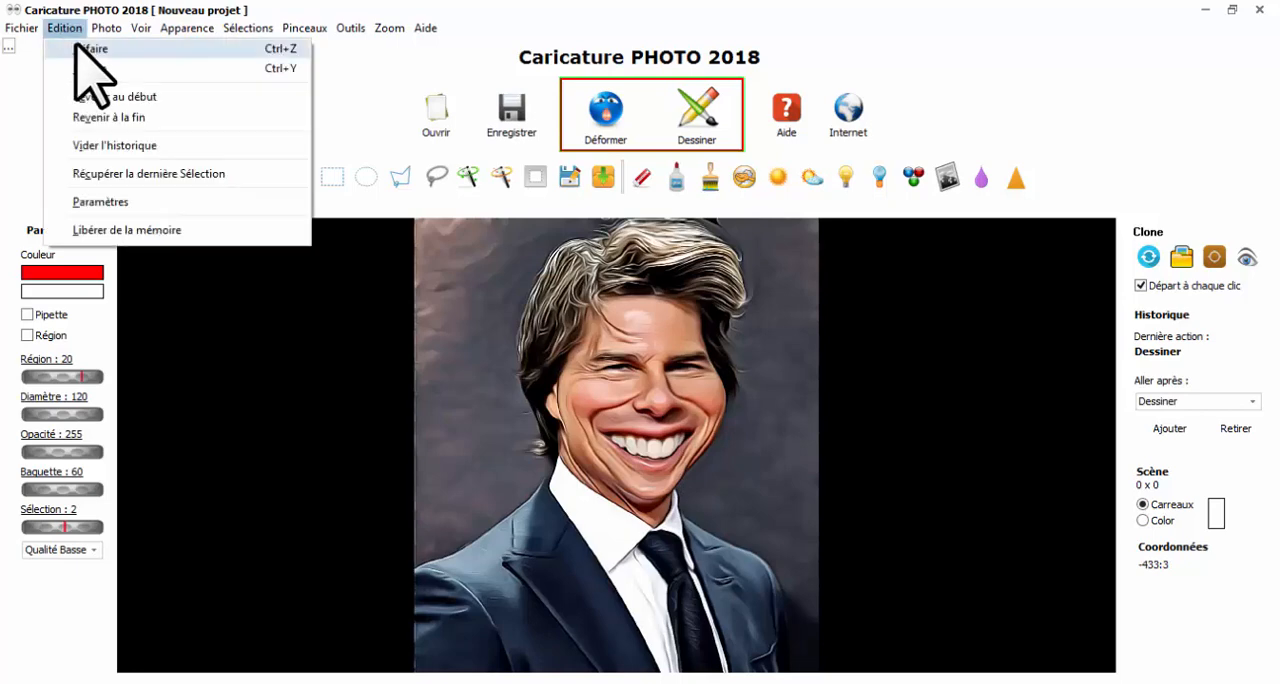
{"action": "left_click", "coordinate": [80, 49]}
{"action": "left_click", "coordinate": [64, 29]}
{"action": "left_click", "coordinate": [80, 48]}
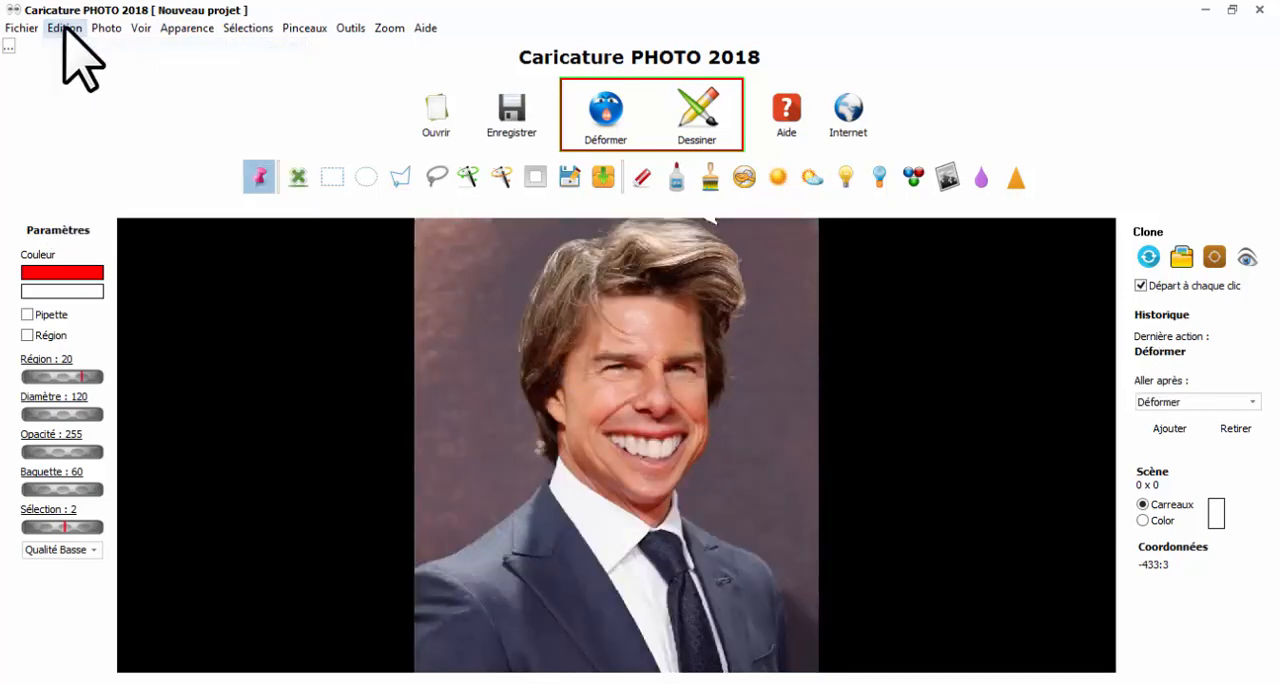
{"action": "left_click", "coordinate": [64, 29]}
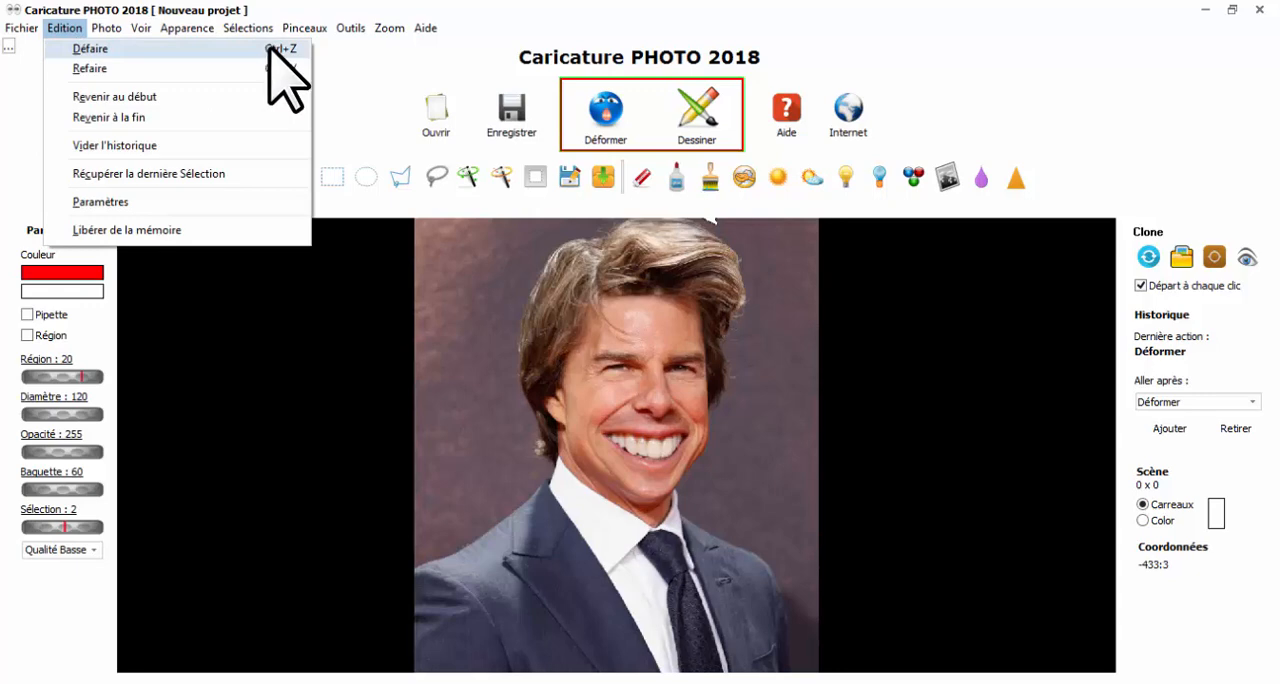
{"action": "left_click", "coordinate": [268, 49]}
Redo the portrait's facial deformation and drawing effect.
{"action": "left_click", "coordinate": [64, 29]}
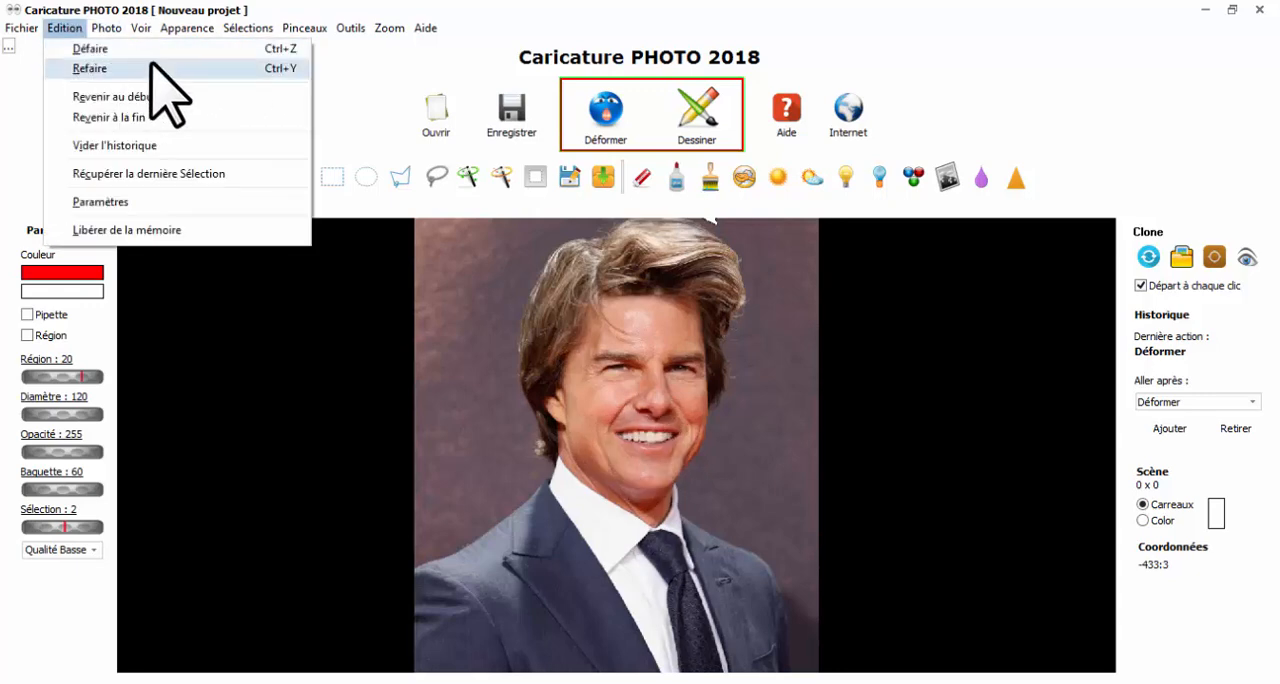
{"action": "left_click", "coordinate": [147, 68]}
{"action": "left_click", "coordinate": [64, 29]}
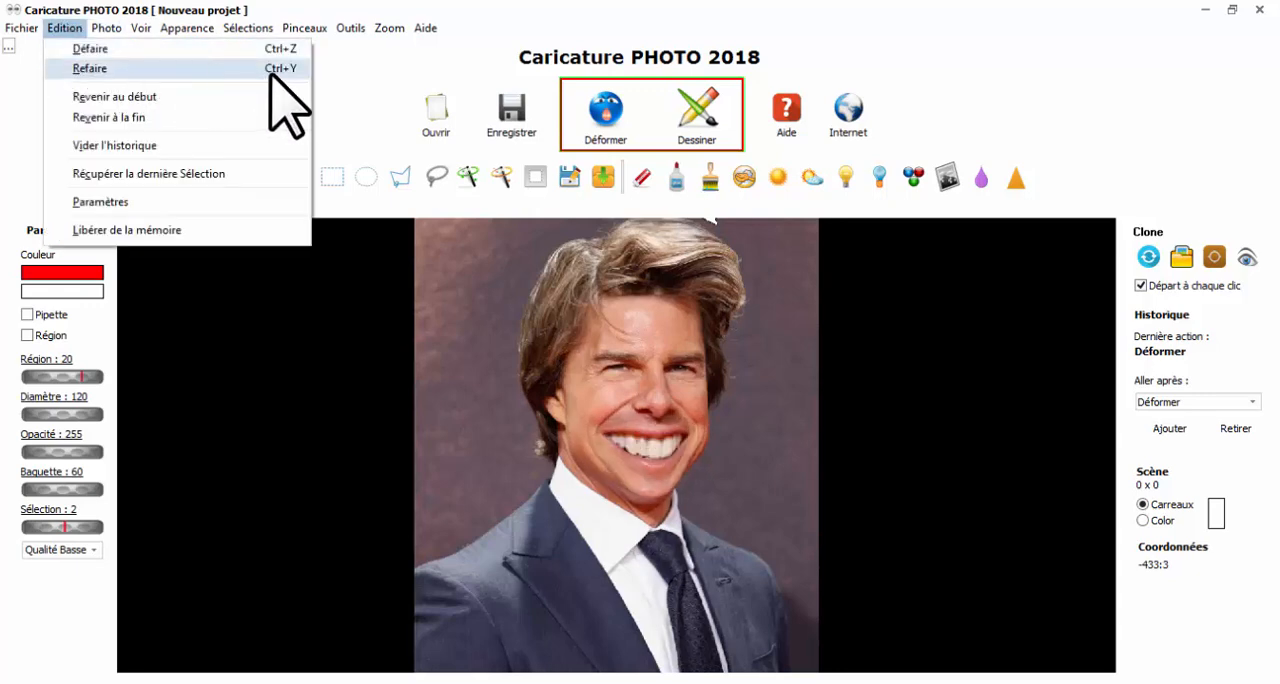
{"action": "left_click", "coordinate": [270, 69]}
{"action": "left_click", "coordinate": [64, 29]}
{"action": "left_click", "coordinate": [105, 68]}
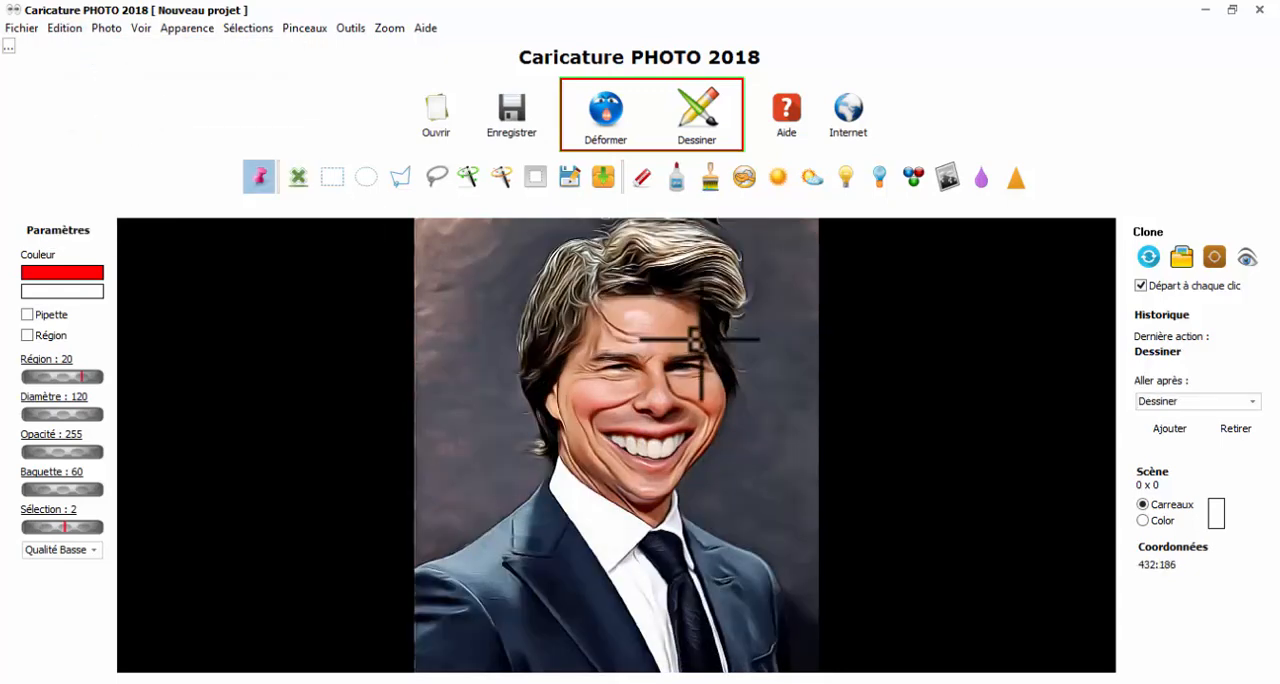
Open the photo 001.jpg from the Images folder.
{"action": "left_click", "coordinate": [430, 124]}
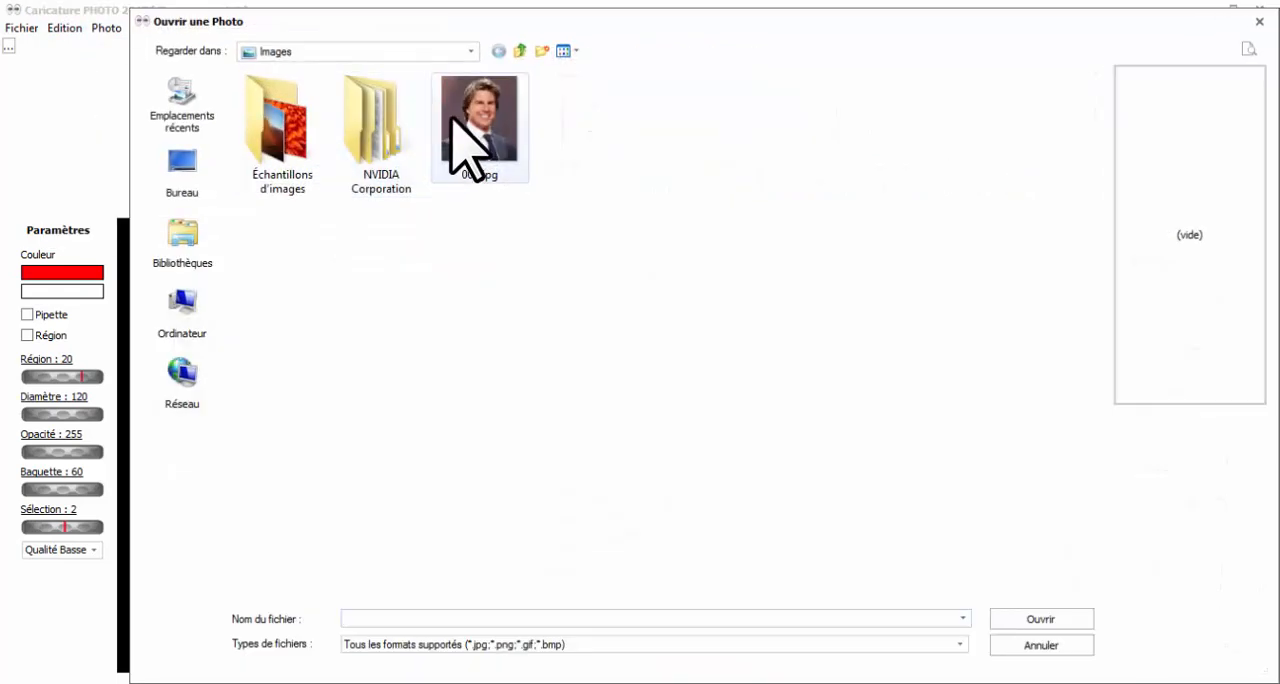
{"action": "left_click", "coordinate": [468, 120]}
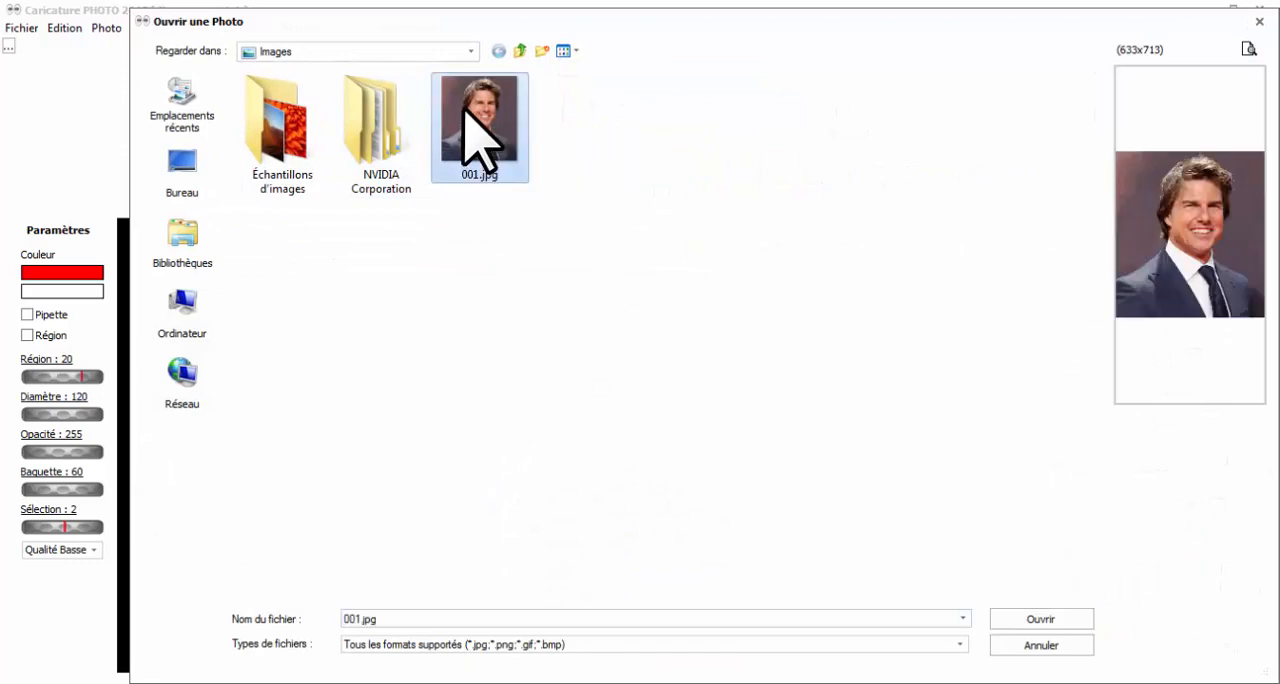
{"action": "left_click", "coordinate": [1040, 619]}
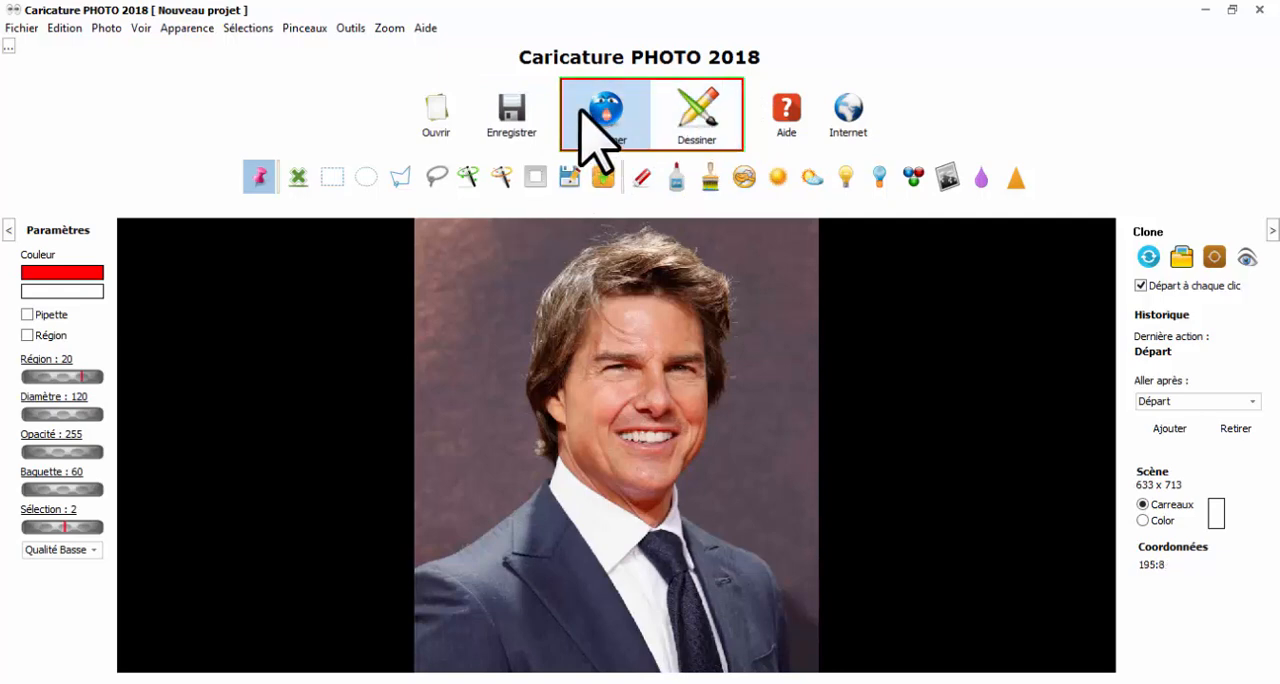
Start the Déformer tool on the photo and set its brush Diameter to 150.
{"action": "left_click", "coordinate": [611, 112]}
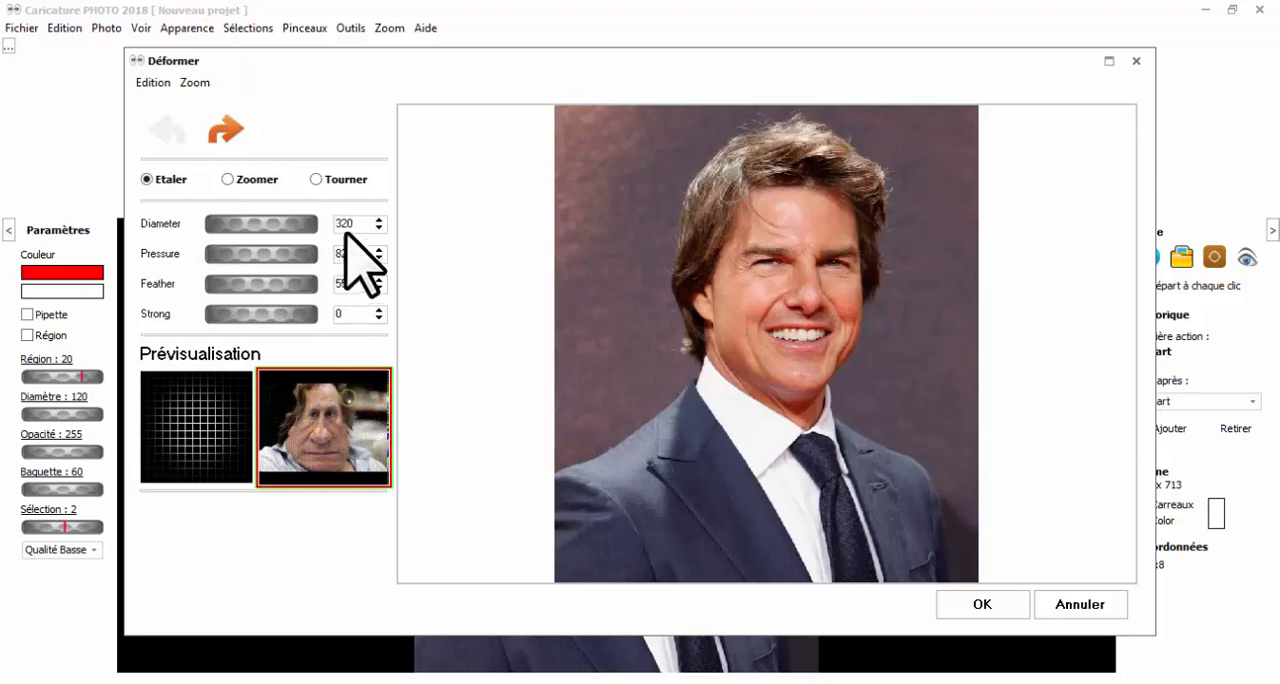
{"action": "mouse_move", "coordinate": [280, 224]}
{"action": "left_mouse_down"}
{"action": "mouse_move", "coordinate": [300, 222]}
{"action": "mouse_move", "coordinate": [262, 224]}
{"action": "left_mouse_up"}
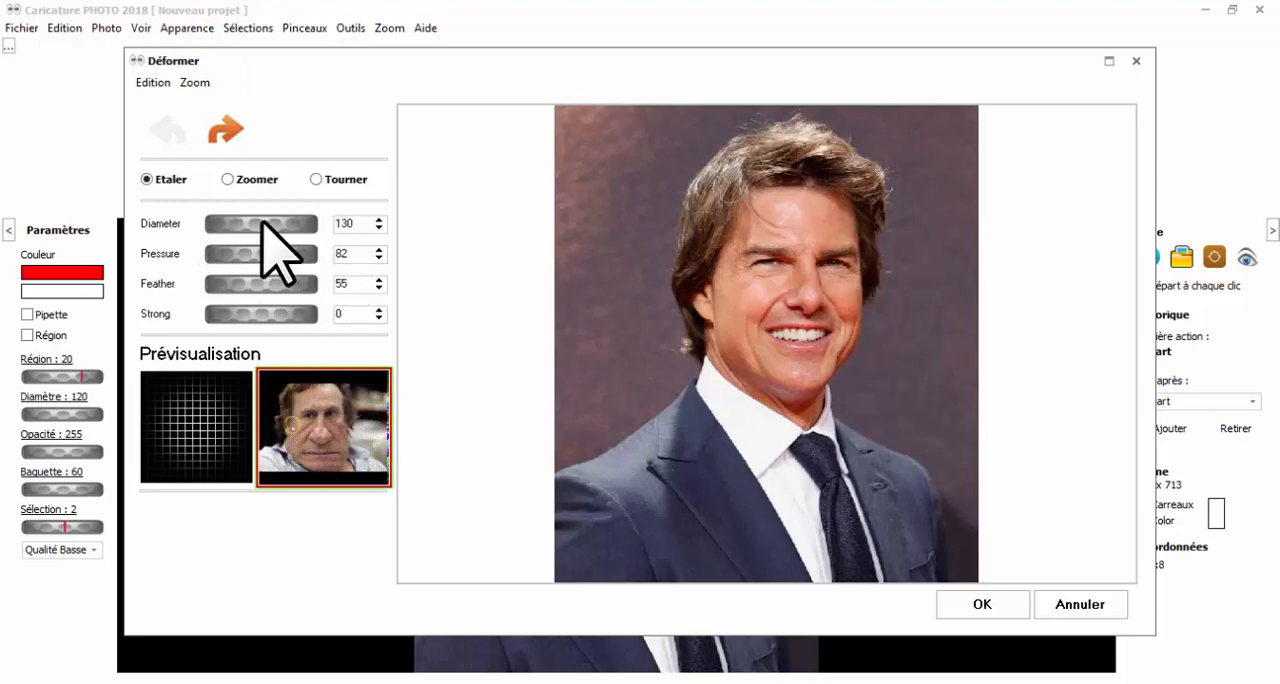
{"action": "double_click", "coordinate": [362, 223]}
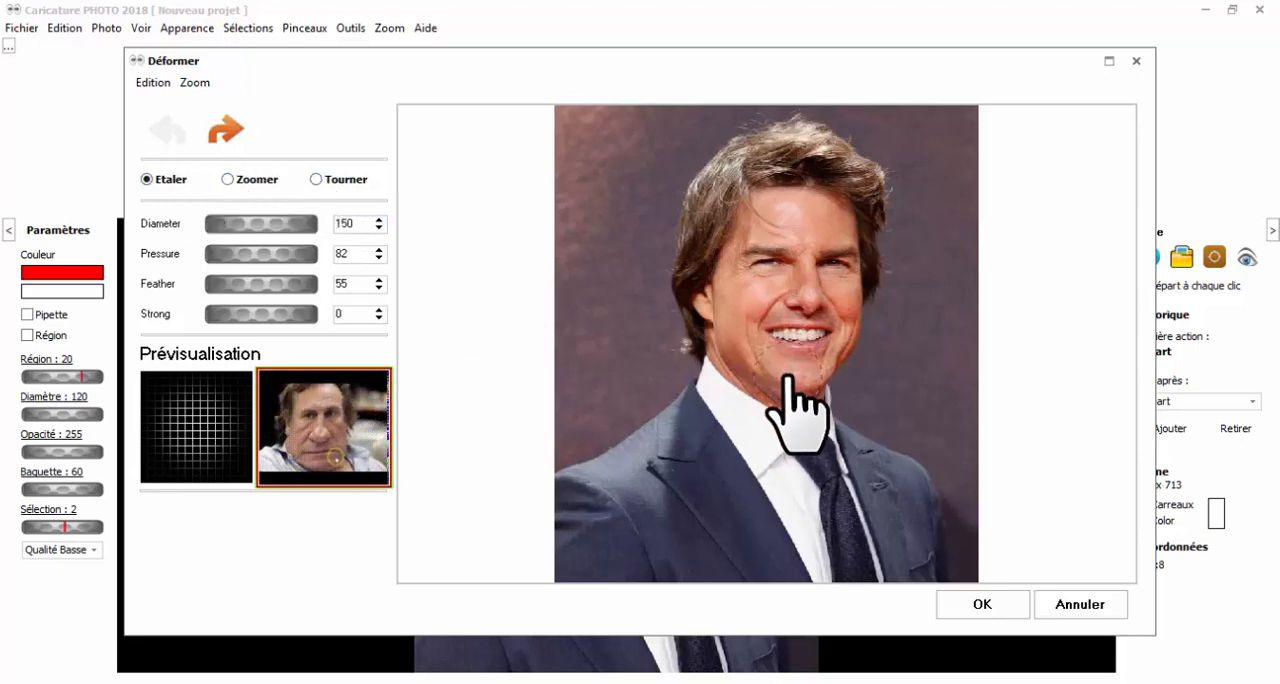
Try stretching the man's smile with the Etaler deformation, and undo it.
{"action": "mouse_move", "coordinate": [793, 375]}
{"action": "left_mouse_down"}
{"action": "mouse_move", "coordinate": [780, 390]}
{"action": "mouse_move", "coordinate": [779, 350]}
{"action": "mouse_move", "coordinate": [739, 277]}
{"action": "mouse_move", "coordinate": [678, 277]}
{"action": "mouse_move", "coordinate": [716, 276]}
{"action": "left_mouse_up"}
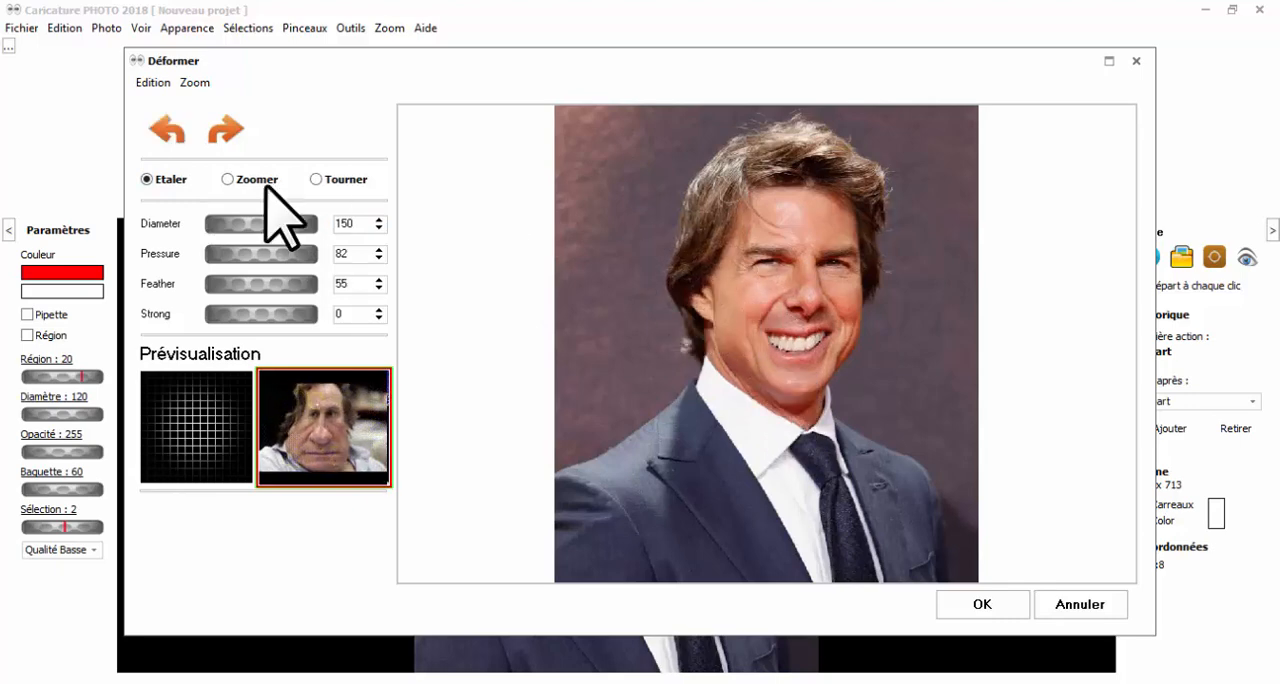
{"action": "left_click", "coordinate": [166, 130]}
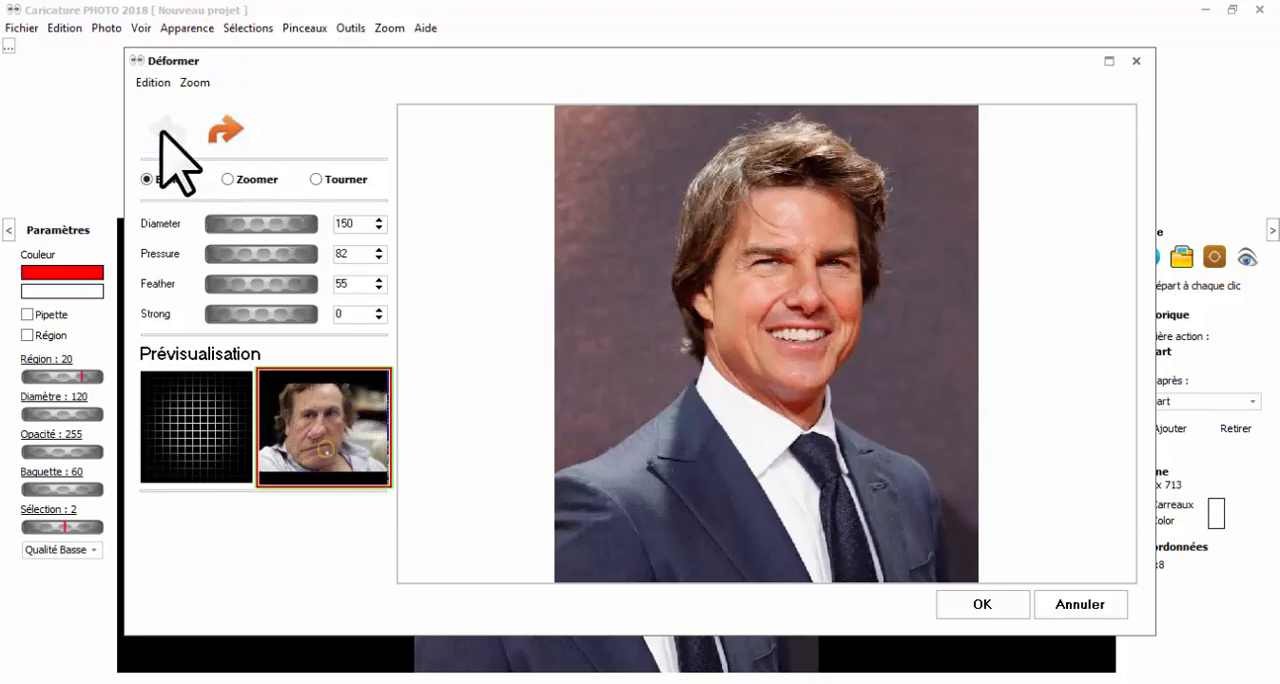
Try the Zoomer deformation on the eye beside the long side hair, enlarging it and shrinking it back.
{"action": "left_click", "coordinate": [228, 180]}
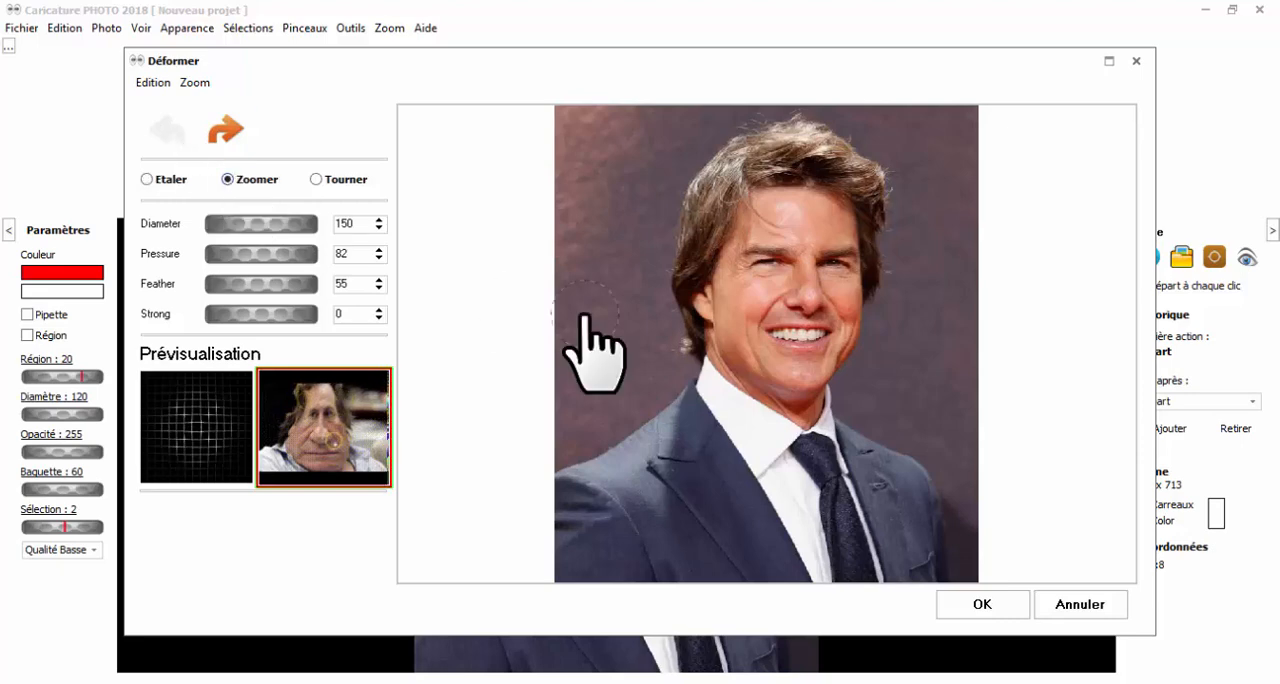
{"action": "left_click_drag", "start_coordinate": [791, 278], "coordinate": [766, 262]}
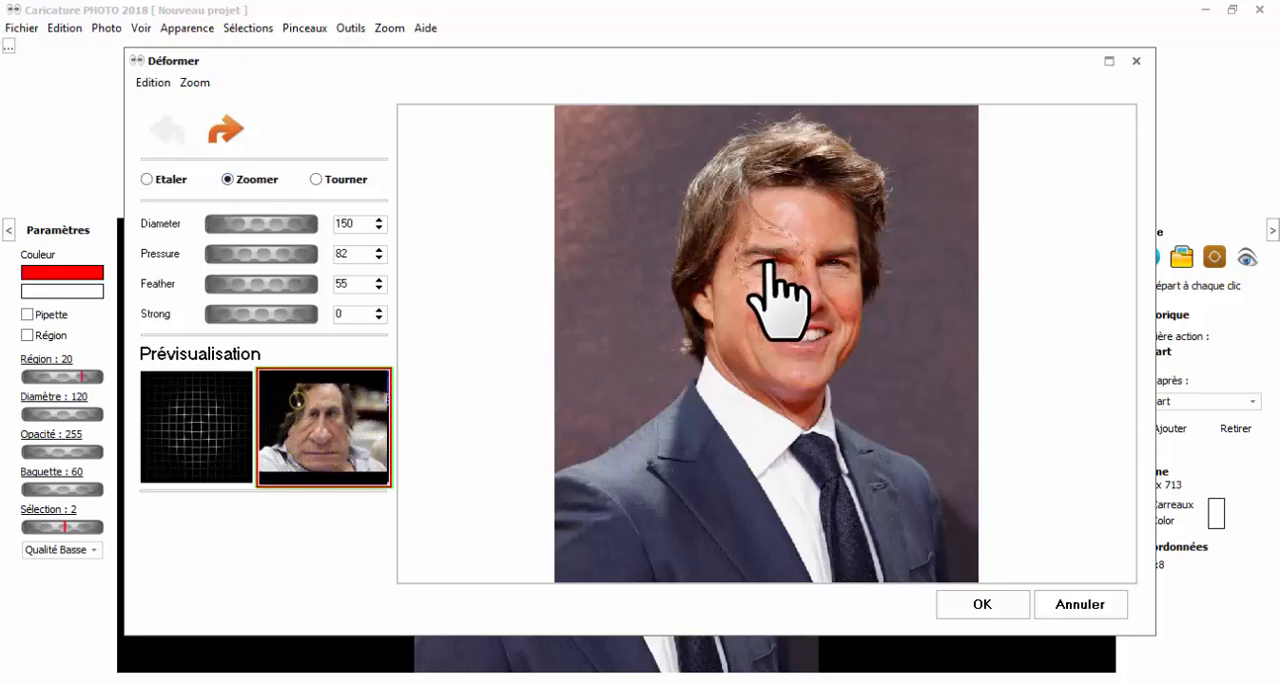
{"action": "left_click", "coordinate": [767, 262]}
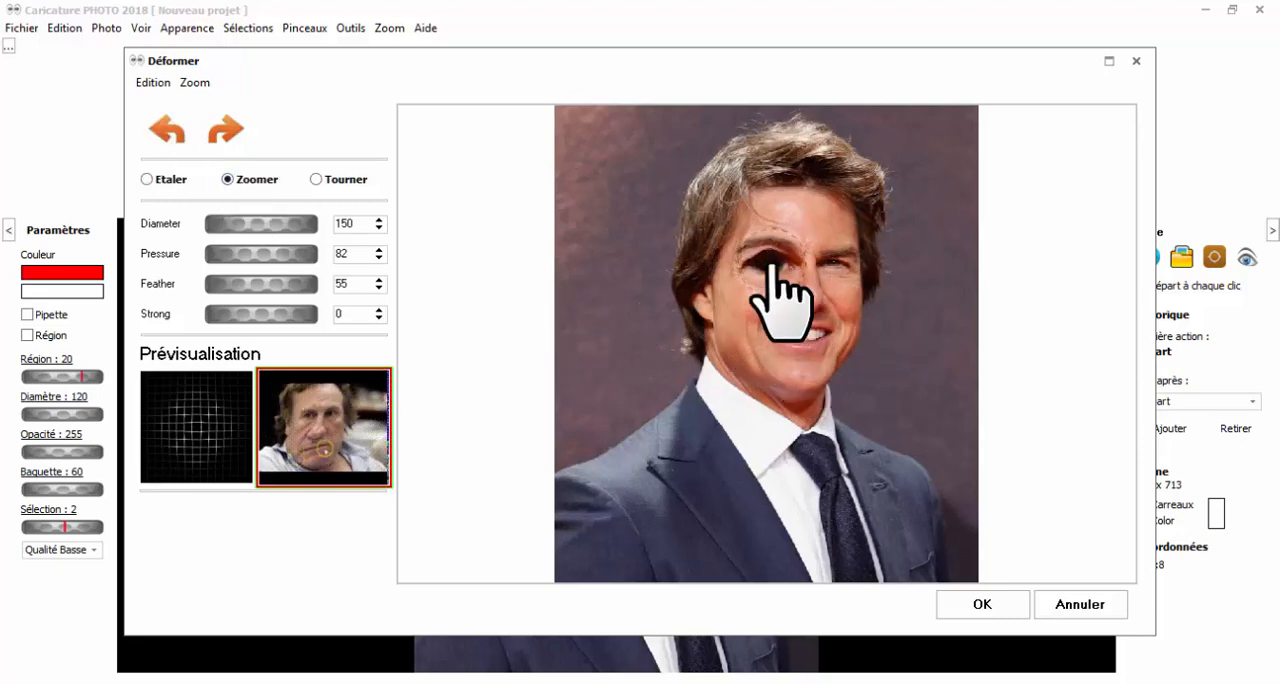
{"action": "right_click", "coordinate": [770, 264]}
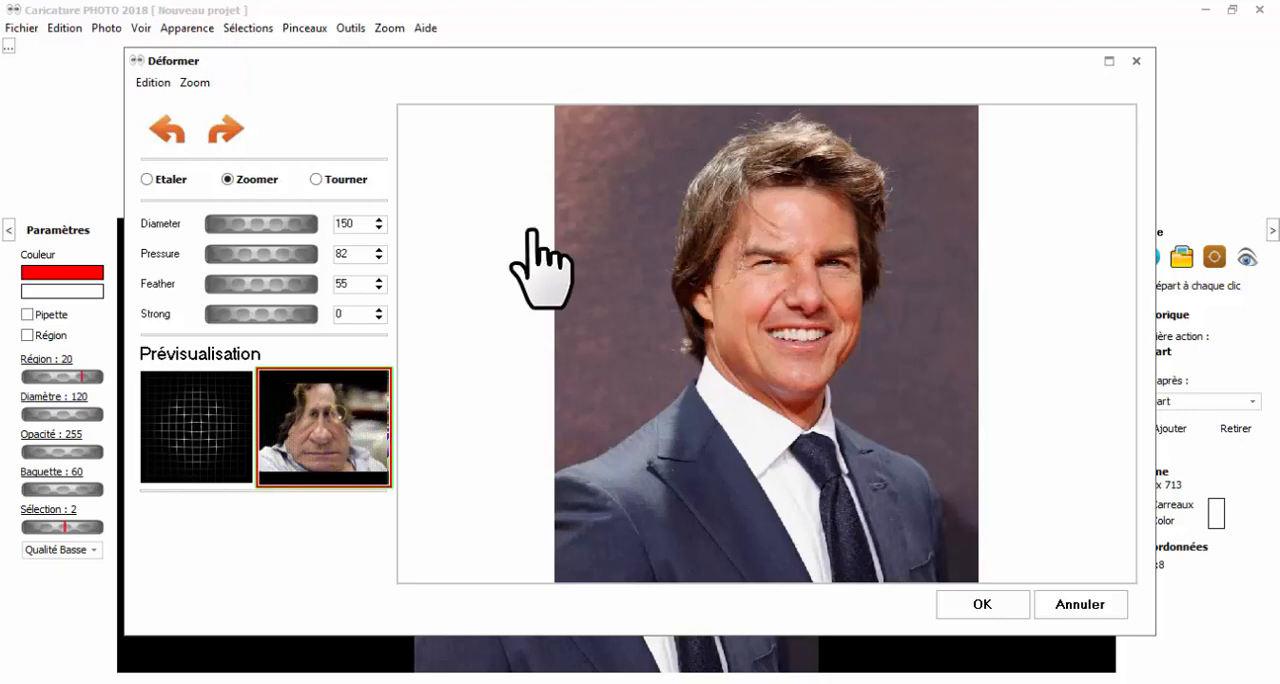
Try twisting the same eye with the Tourner deformation, and undo all deformations made so far.
{"action": "left_click", "coordinate": [333, 182]}
{"action": "left_click", "coordinate": [758, 258]}
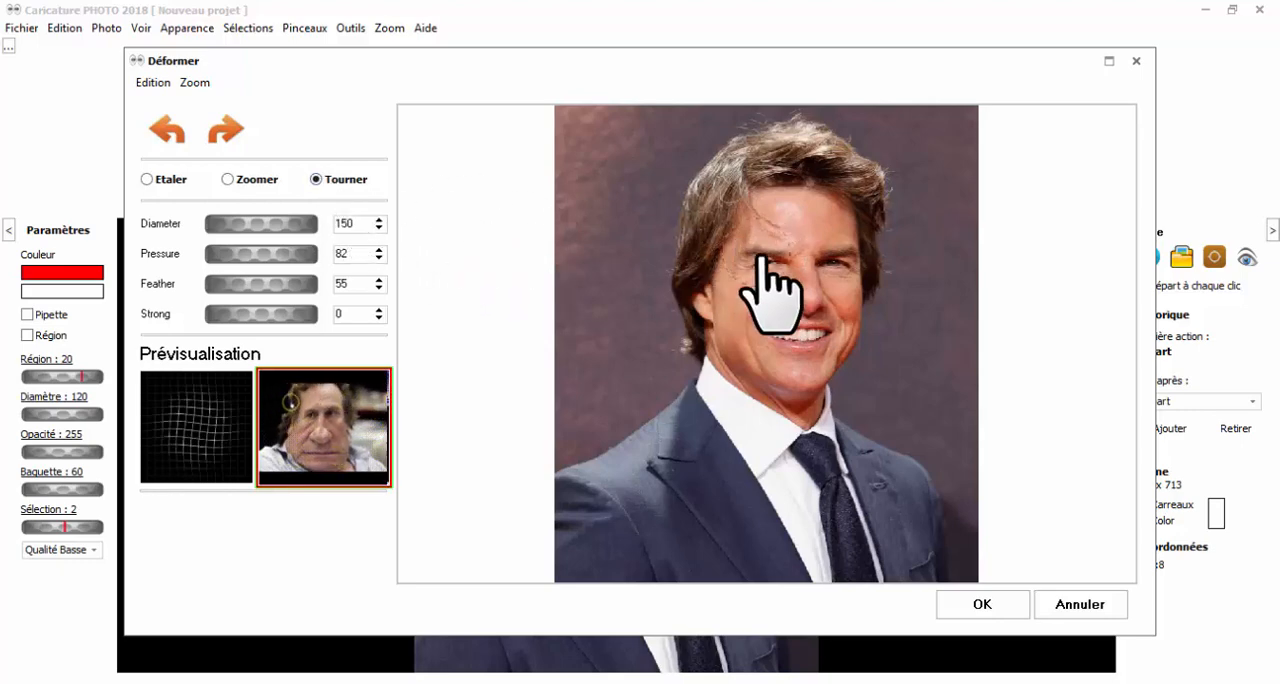
{"action": "left_click", "coordinate": [763, 259]}
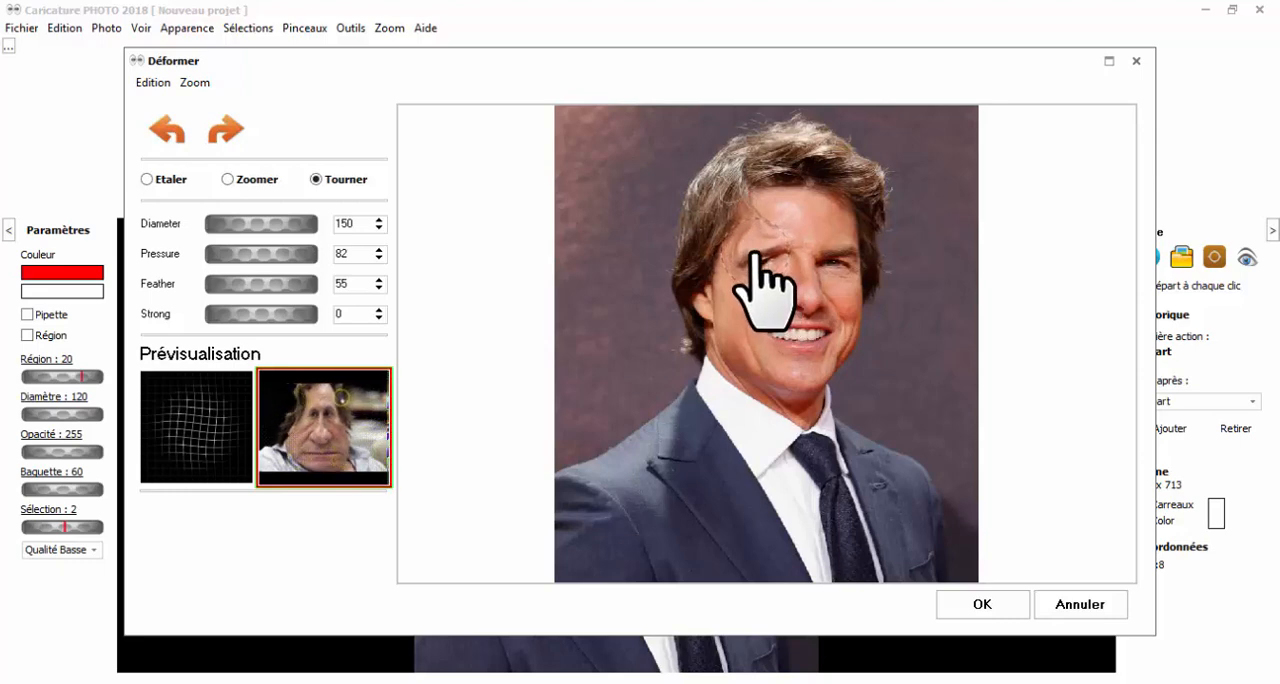
{"action": "left_click", "coordinate": [167, 133]}
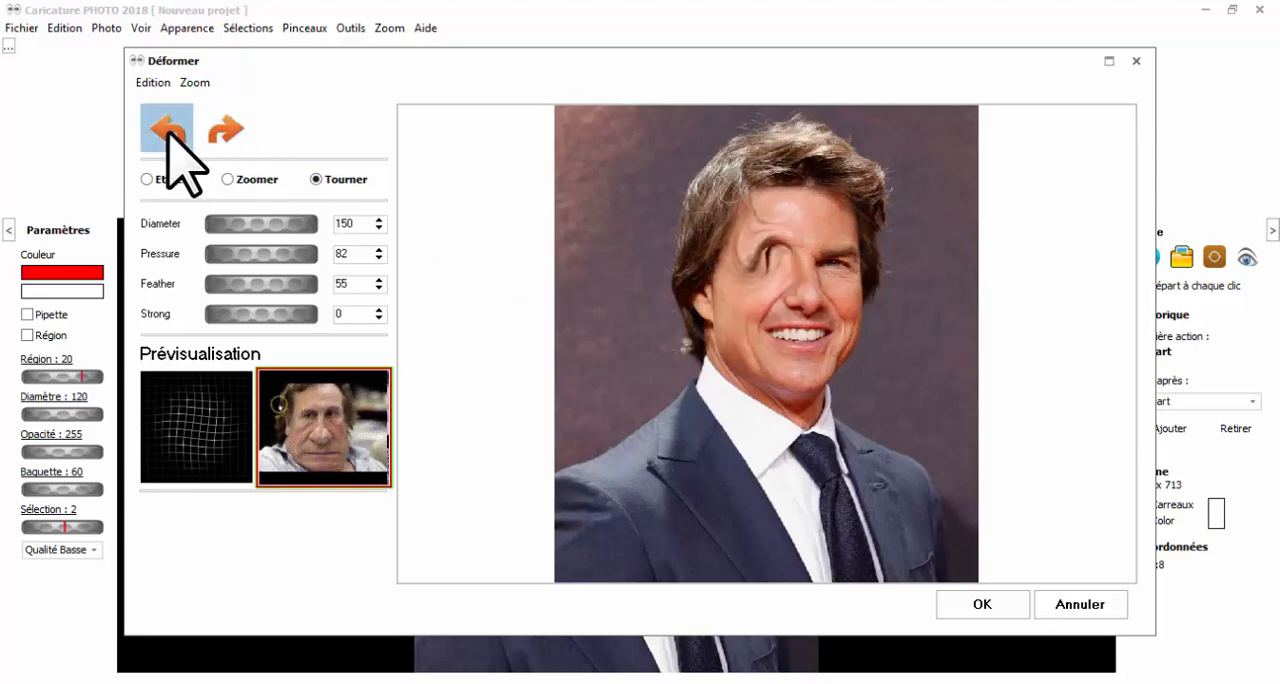
{"action": "left_click", "coordinate": [167, 133]}
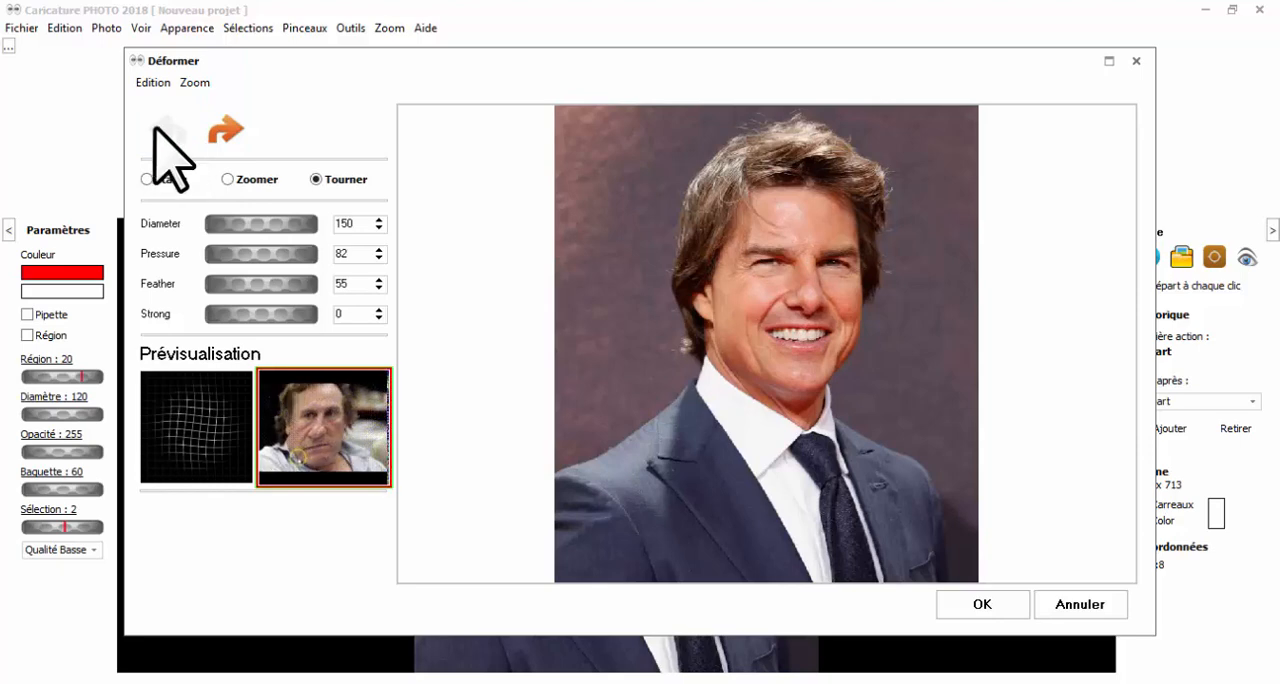
Raise and curl the hair at the crown of the head, alternating the Etaler and Tourner deformations.
{"action": "left_click", "coordinate": [166, 178]}
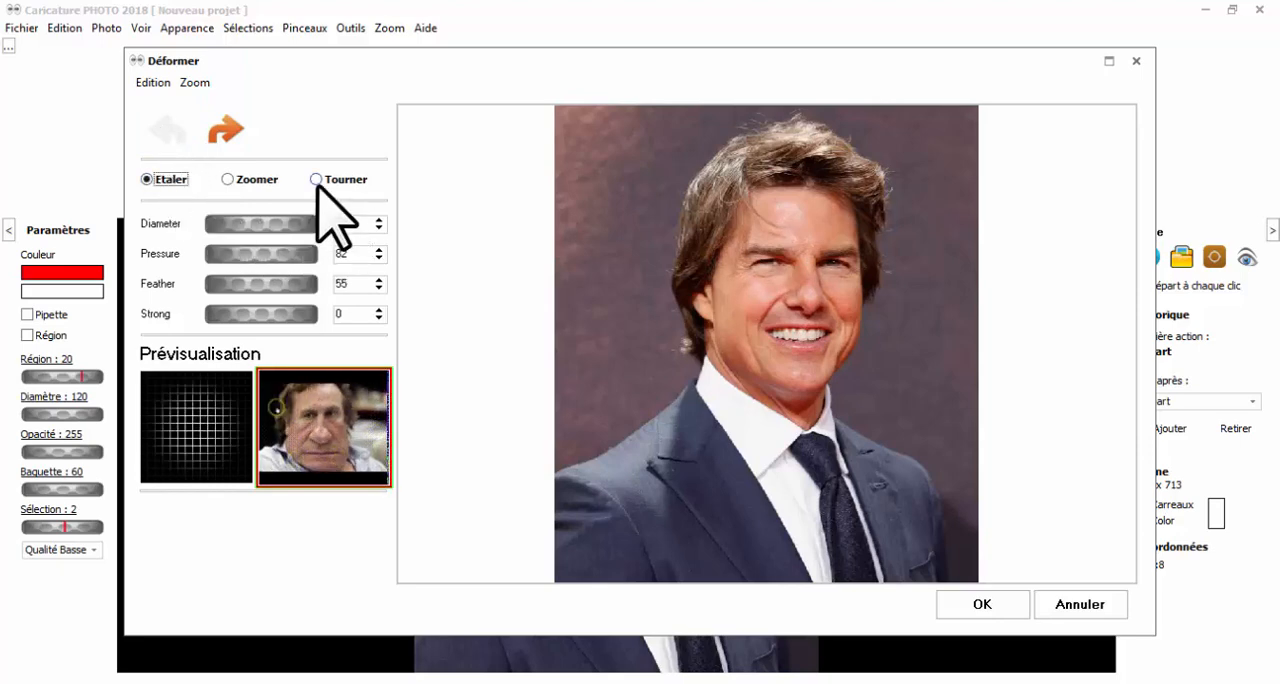
{"action": "left_click", "coordinate": [316, 180]}
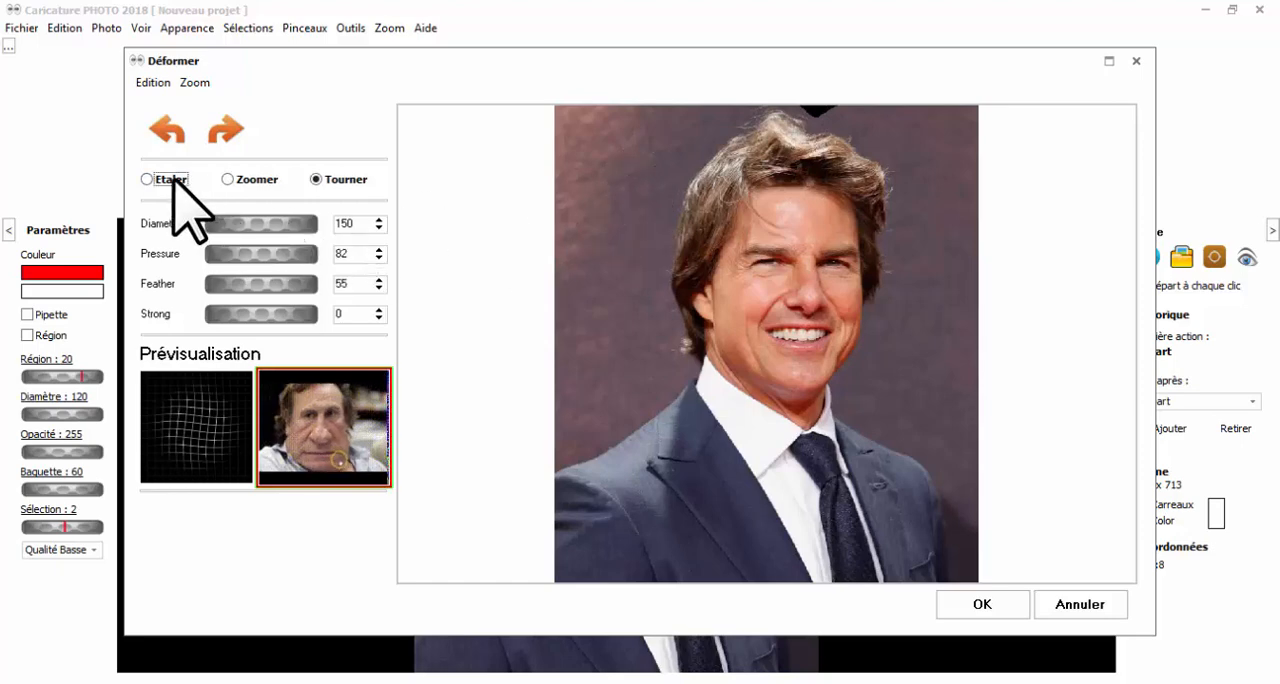
{"action": "left_click", "coordinate": [170, 180]}
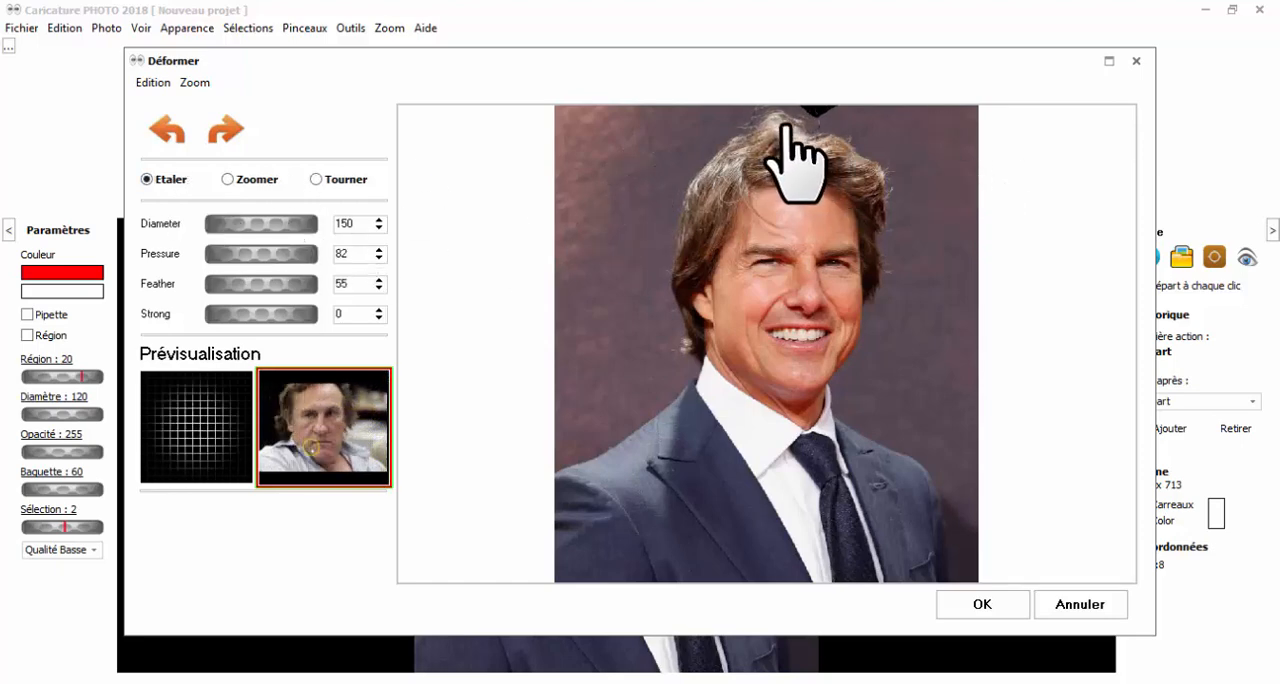
{"action": "mouse_move", "coordinate": [786, 125]}
{"action": "left_mouse_down"}
{"action": "mouse_move", "coordinate": [827, 124]}
{"action": "mouse_move", "coordinate": [815, 160]}
{"action": "mouse_move", "coordinate": [502, 168]}
{"action": "mouse_move", "coordinate": [803, 163]}
{"action": "mouse_move", "coordinate": [821, 135]}
{"action": "mouse_move", "coordinate": [839, 138]}
{"action": "mouse_move", "coordinate": [809, 163]}
{"action": "left_mouse_up"}
{"action": "left_click", "coordinate": [318, 180]}
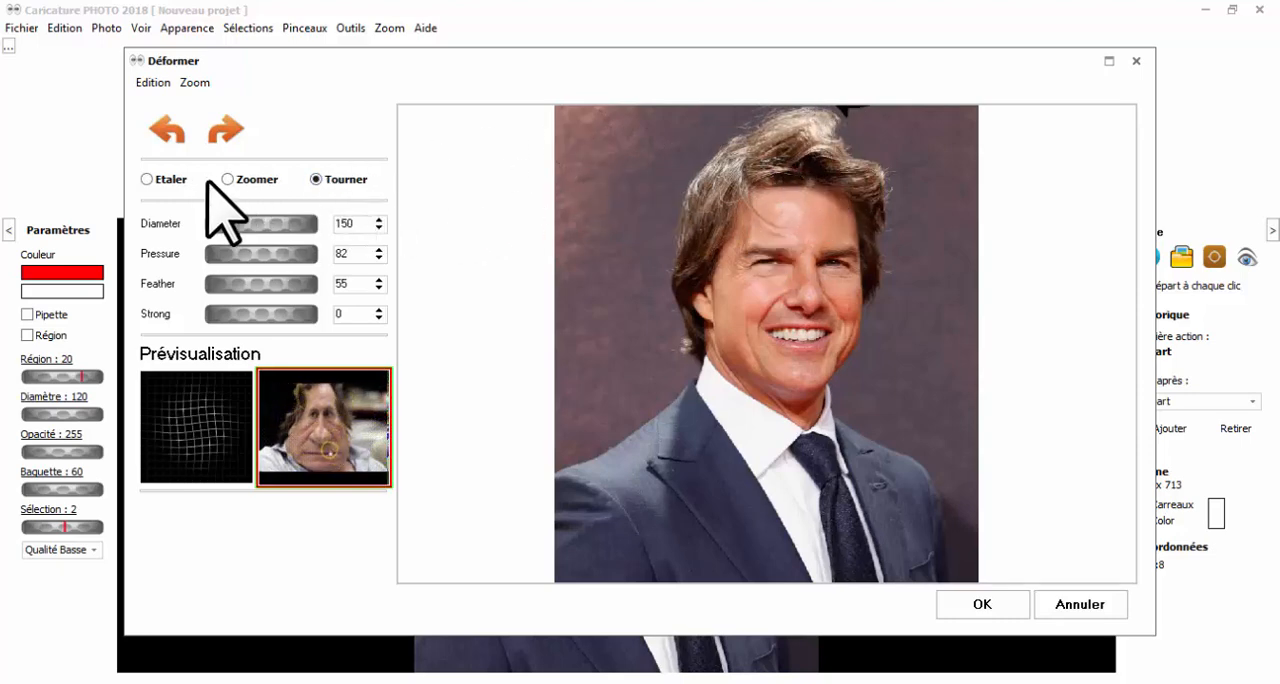
Push the front hair upward with Etaler and curl the strands above the forehead with Tourner.
{"action": "left_click", "coordinate": [148, 180]}
{"action": "left_click_drag", "start_coordinate": [837, 206], "coordinate": [836, 150]}
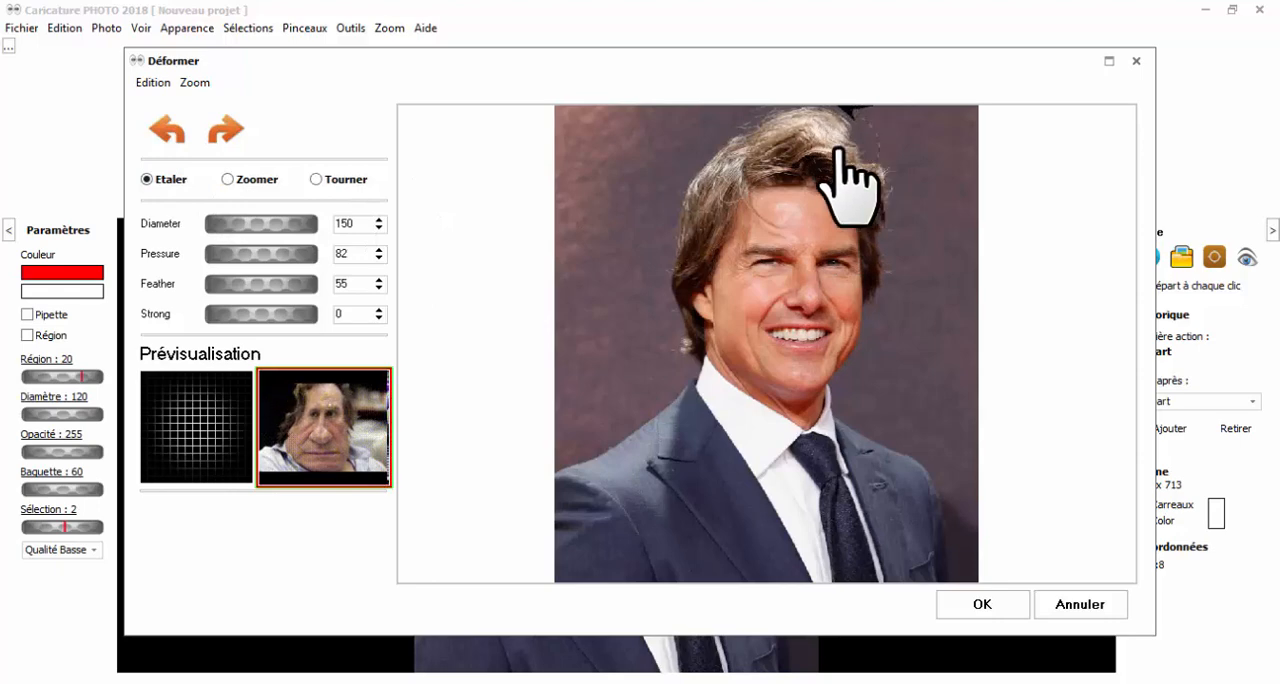
{"action": "left_click", "coordinate": [316, 180]}
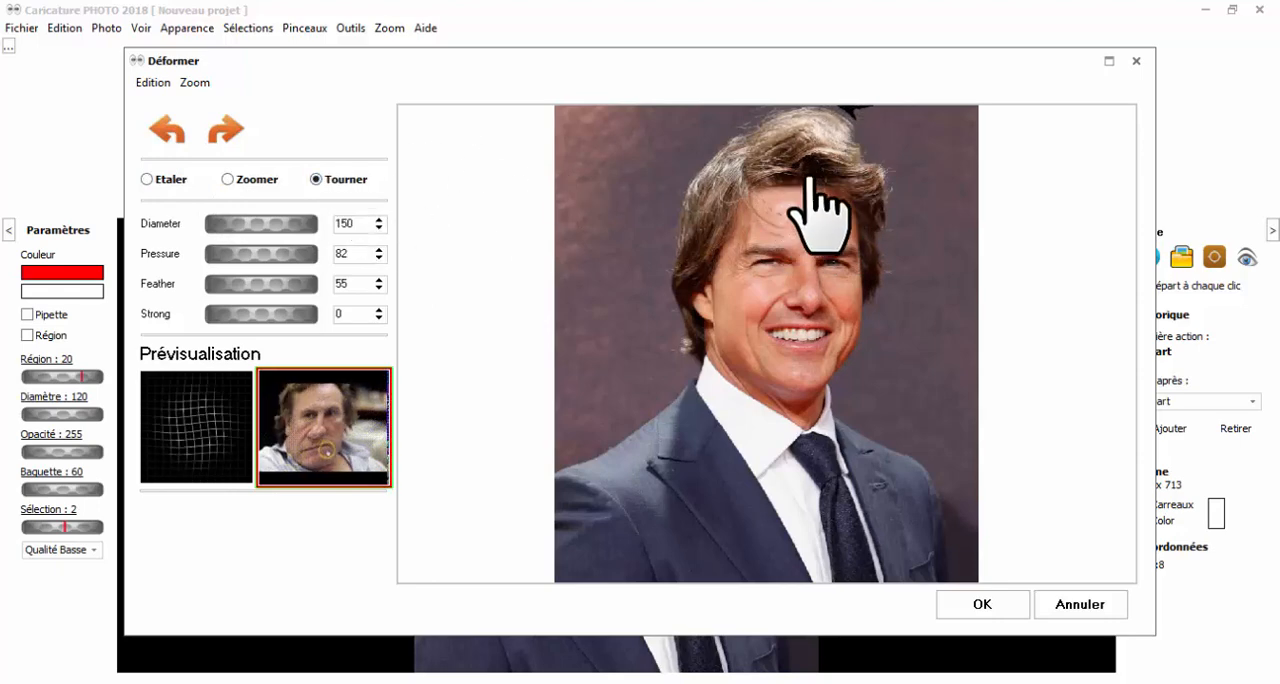
{"action": "left_click", "coordinate": [863, 149]}
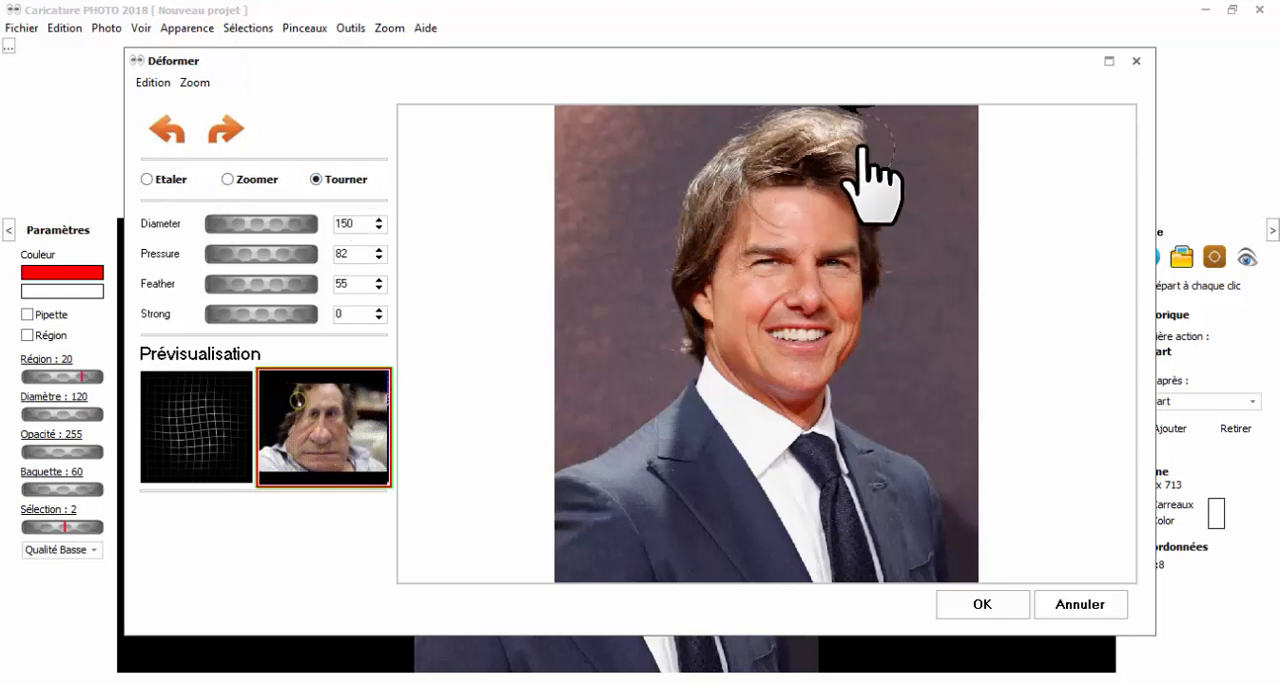
Sweep the front lock of hair outward past the temple, alternating the Etaler and Tourner deformations.
{"action": "left_click", "coordinate": [163, 184]}
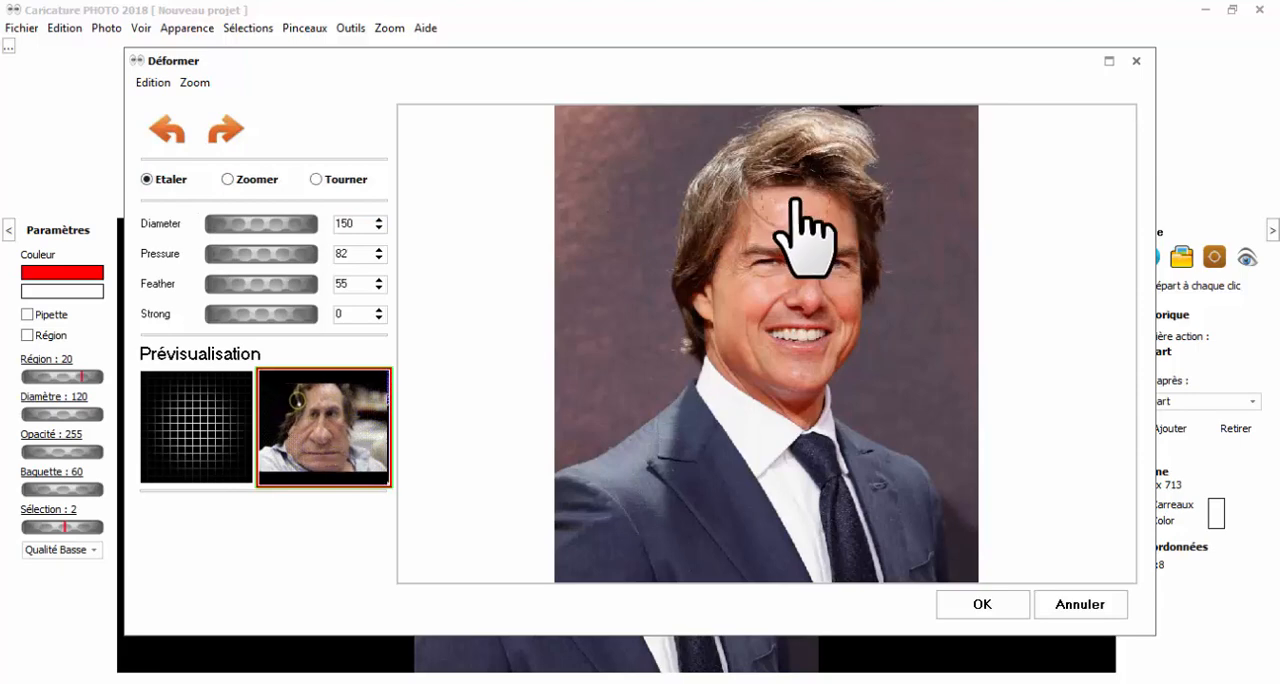
{"action": "left_click", "coordinate": [315, 179]}
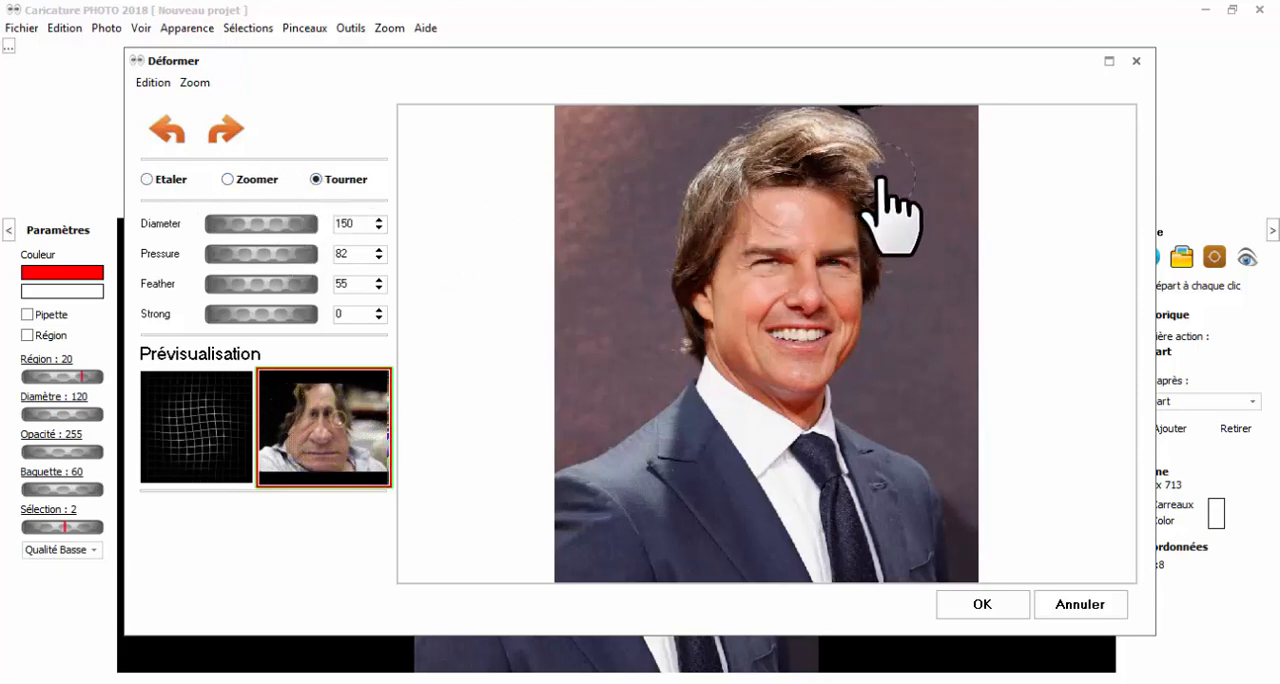
{"action": "left_click", "coordinate": [147, 179]}
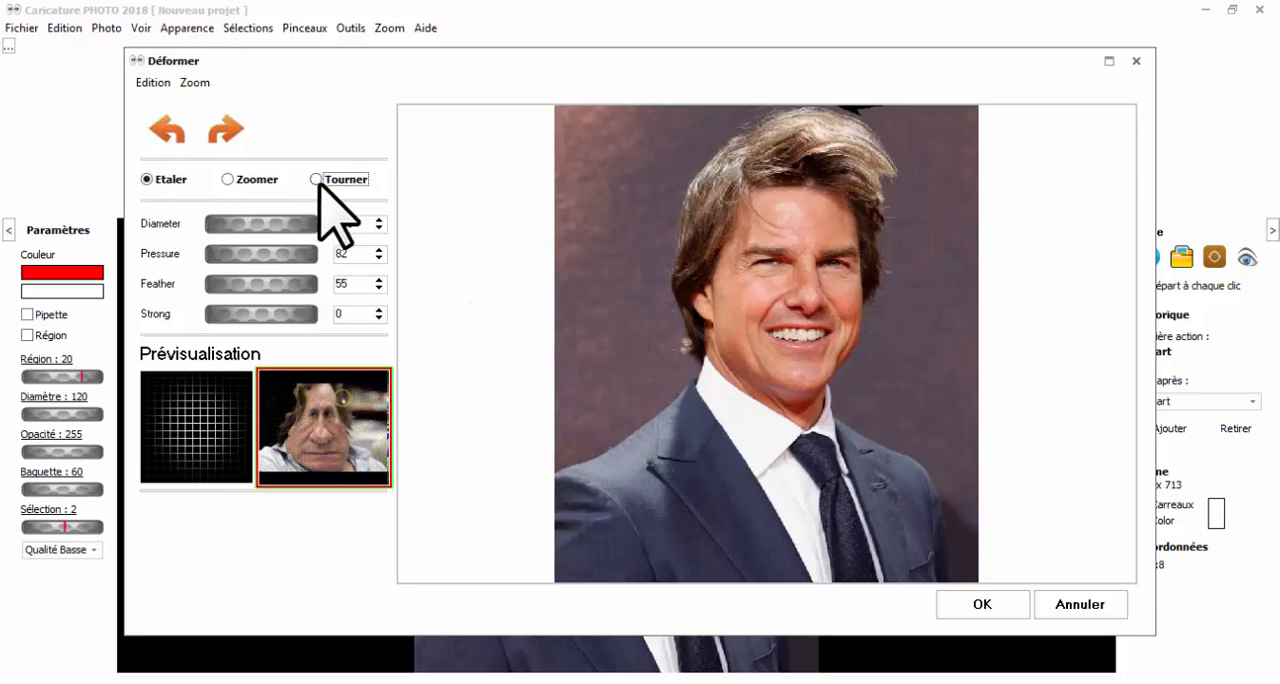
{"action": "left_click", "coordinate": [316, 179]}
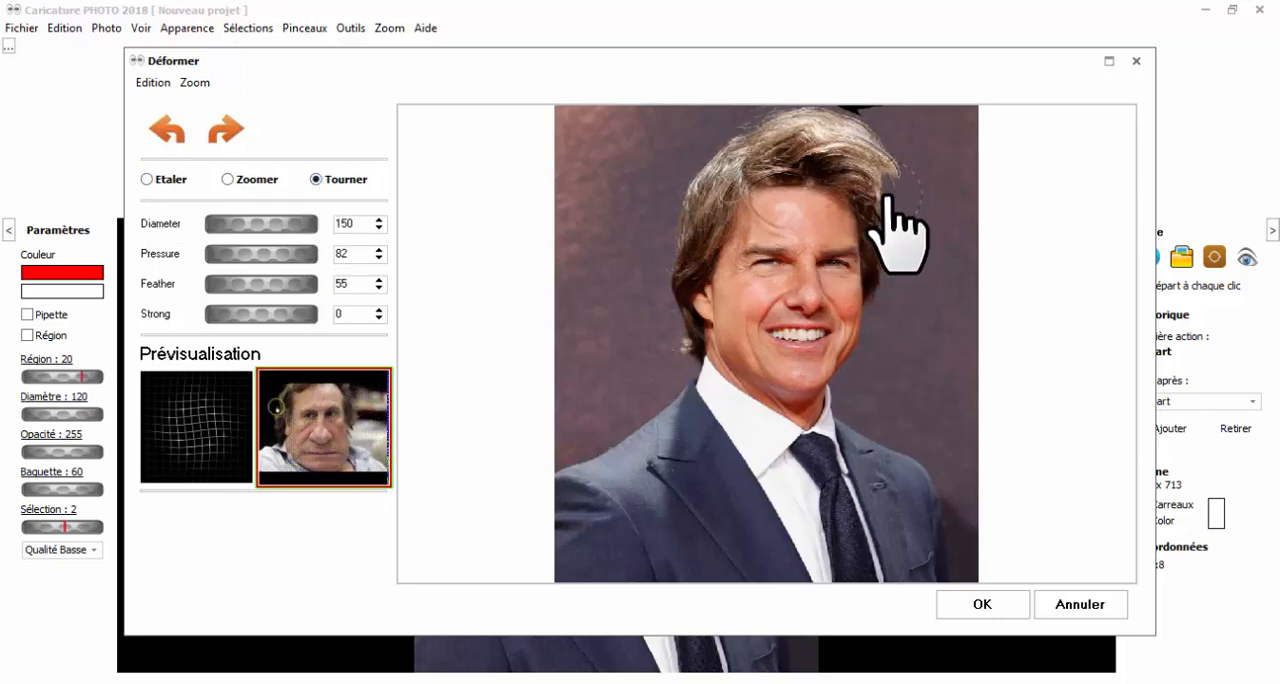
{"action": "left_click", "coordinate": [166, 179]}
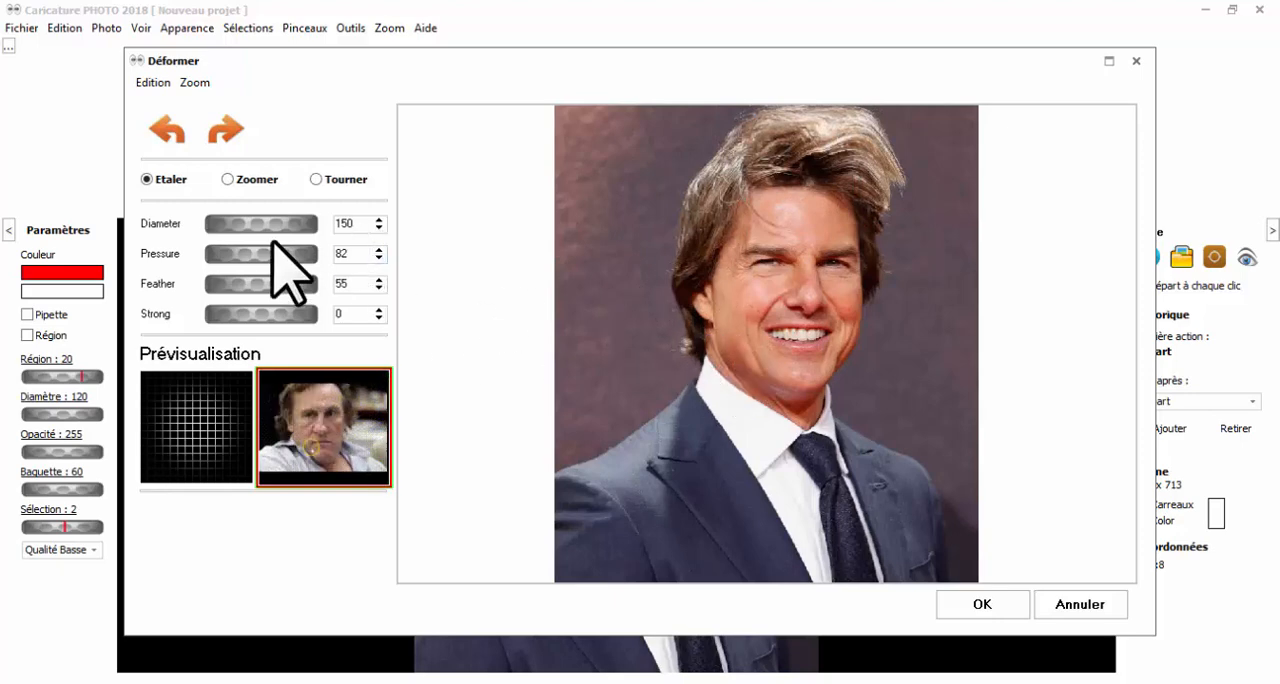
Stretch the lower lip and teeth downward toward the chin with the Etaler deformation.
{"action": "scroll", "coordinate": [795, 375], "scroll_direction": "up", "scroll_amount": 3}
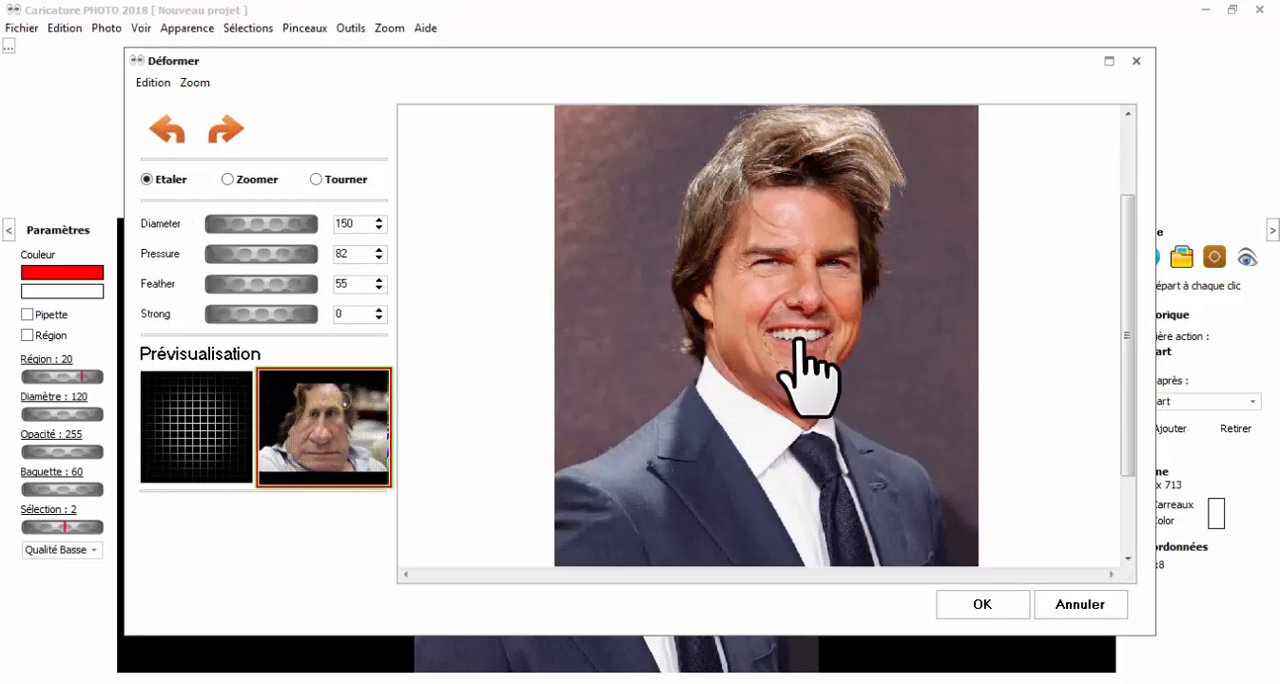
{"action": "scroll", "coordinate": [795, 375], "scroll_direction": "down", "scroll_amount": 1}
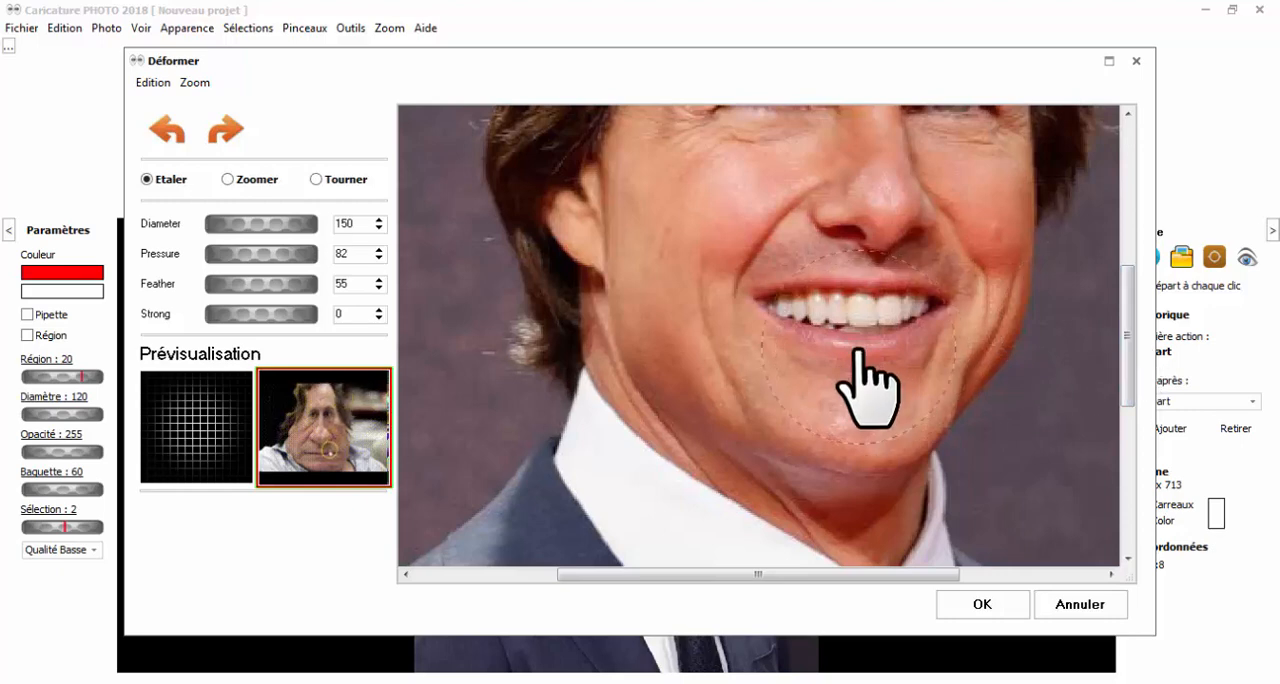
{"action": "mouse_move", "coordinate": [853, 366]}
{"action": "left_mouse_down"}
{"action": "mouse_move", "coordinate": [826, 409]}
{"action": "mouse_move", "coordinate": [803, 317]}
{"action": "mouse_move", "coordinate": [757, 415]}
{"action": "mouse_move", "coordinate": [735, 349]}
{"action": "left_mouse_up"}
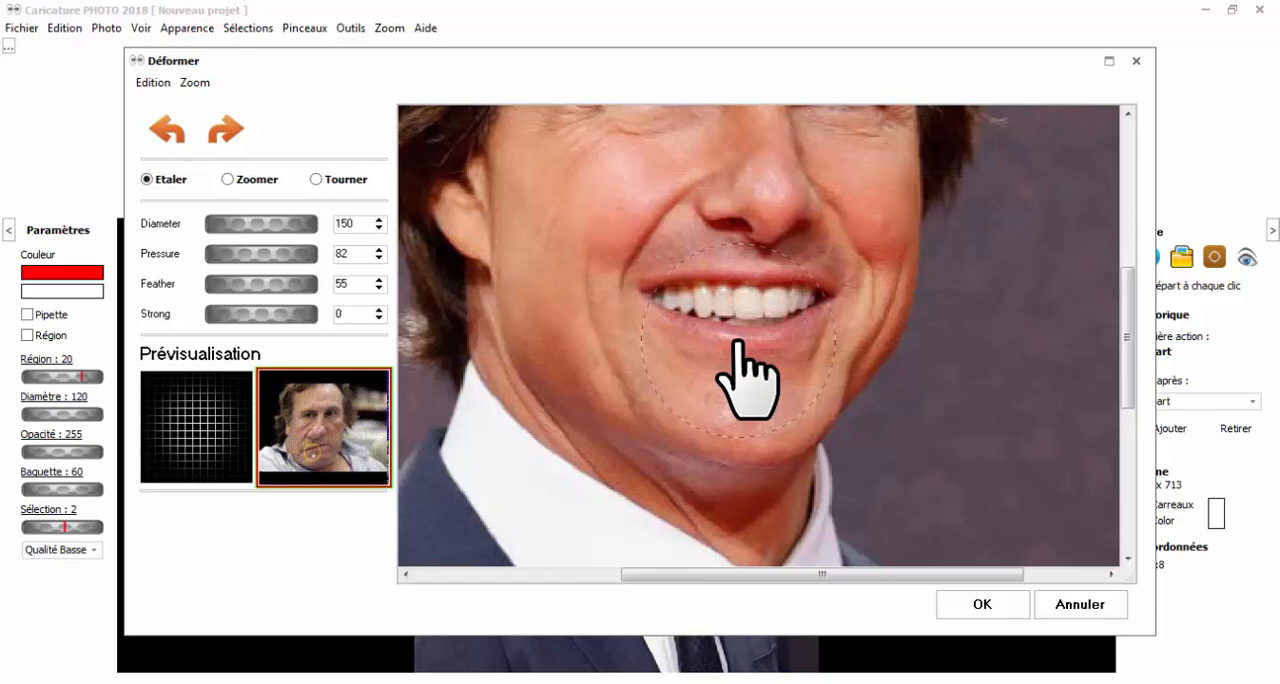
{"action": "left_click_drag", "start_coordinate": [739, 340], "coordinate": [739, 431]}
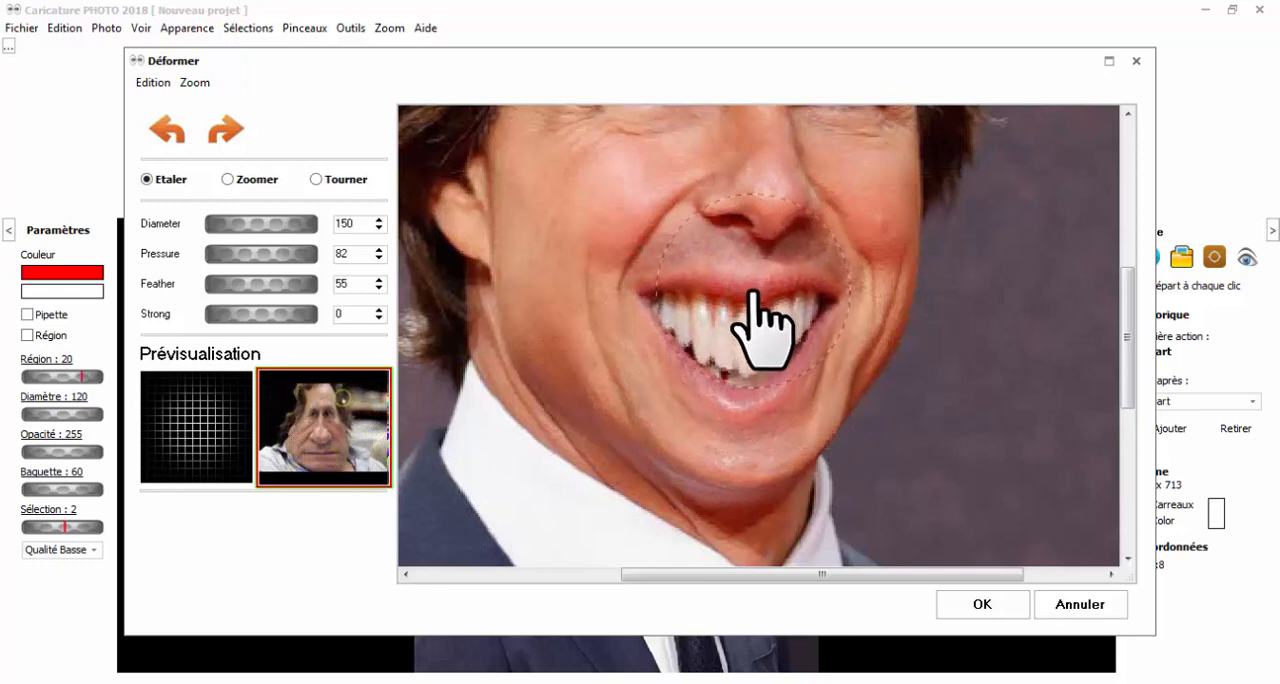
Widen both corners of the mouth and spread the teeth with Etaler, and apply the deformations to the photo.
{"action": "left_click_drag", "start_coordinate": [641, 307], "coordinate": [611, 299]}
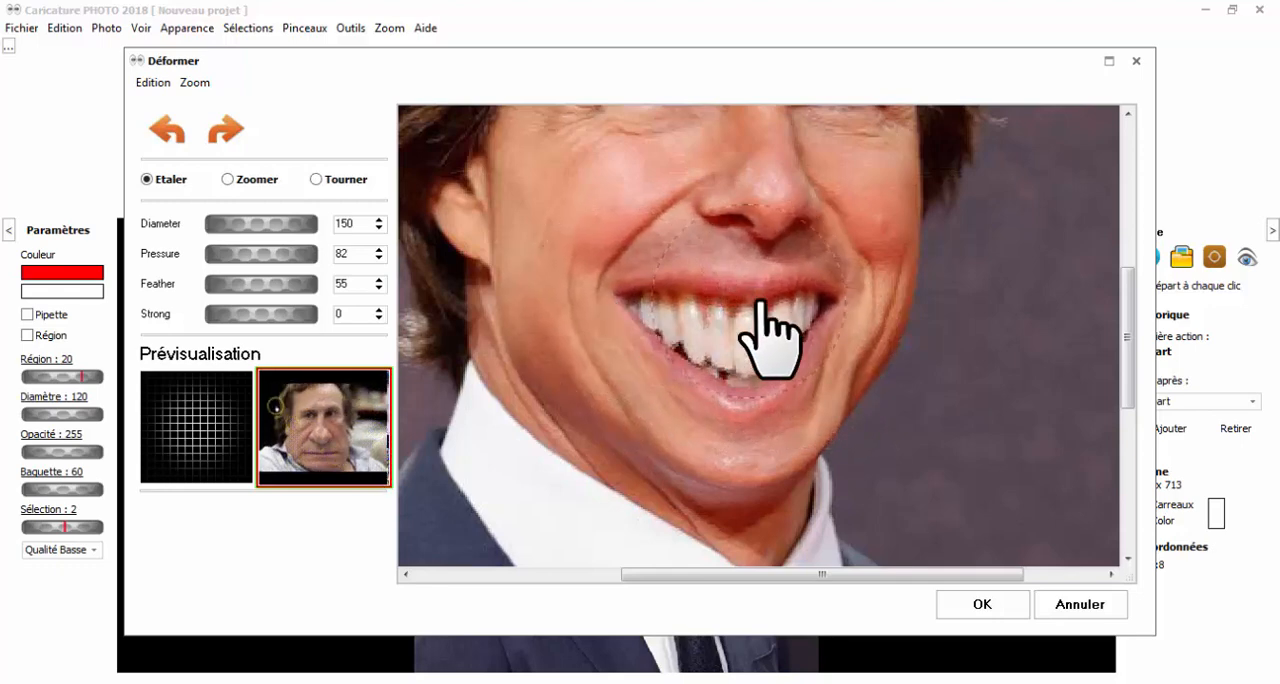
{"action": "left_click_drag", "start_coordinate": [833, 303], "coordinate": [846, 303]}
{"action": "mouse_move", "coordinate": [668, 308]}
{"action": "left_mouse_down"}
{"action": "mouse_move", "coordinate": [620, 314]}
{"action": "mouse_move", "coordinate": [727, 306]}
{"action": "left_mouse_up"}
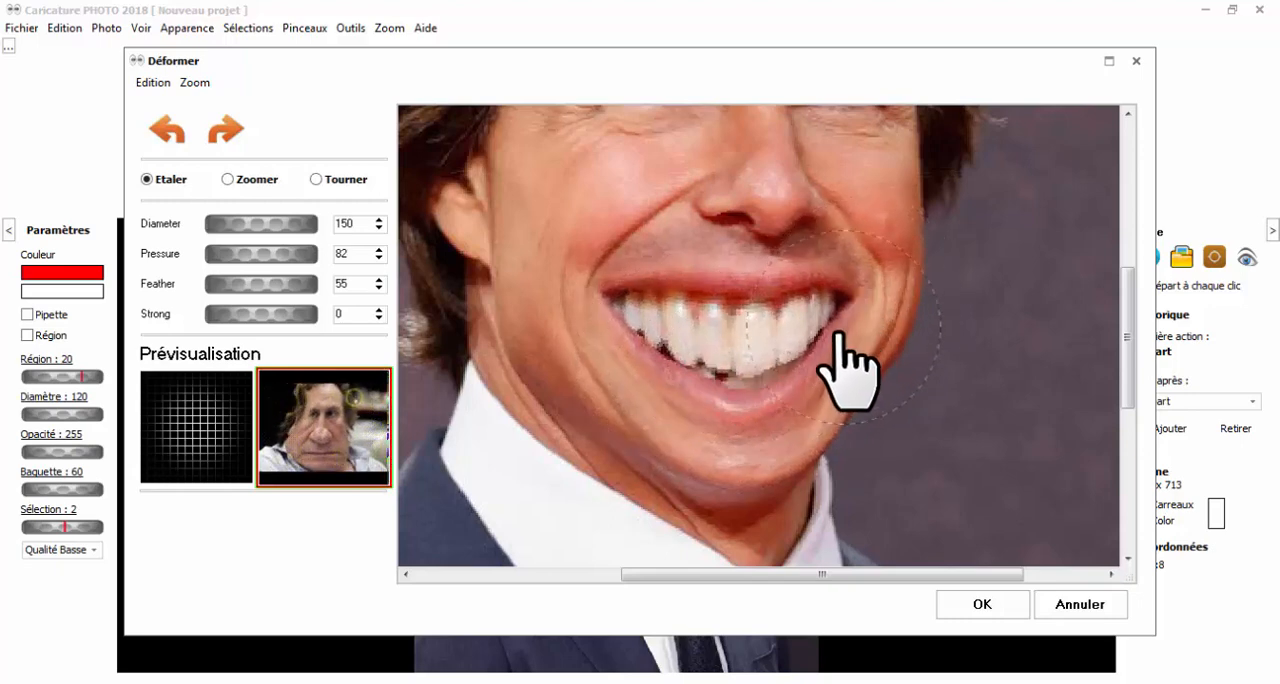
{"action": "scroll", "coordinate": [805, 350], "scroll_direction": "down", "scroll_amount": 2}
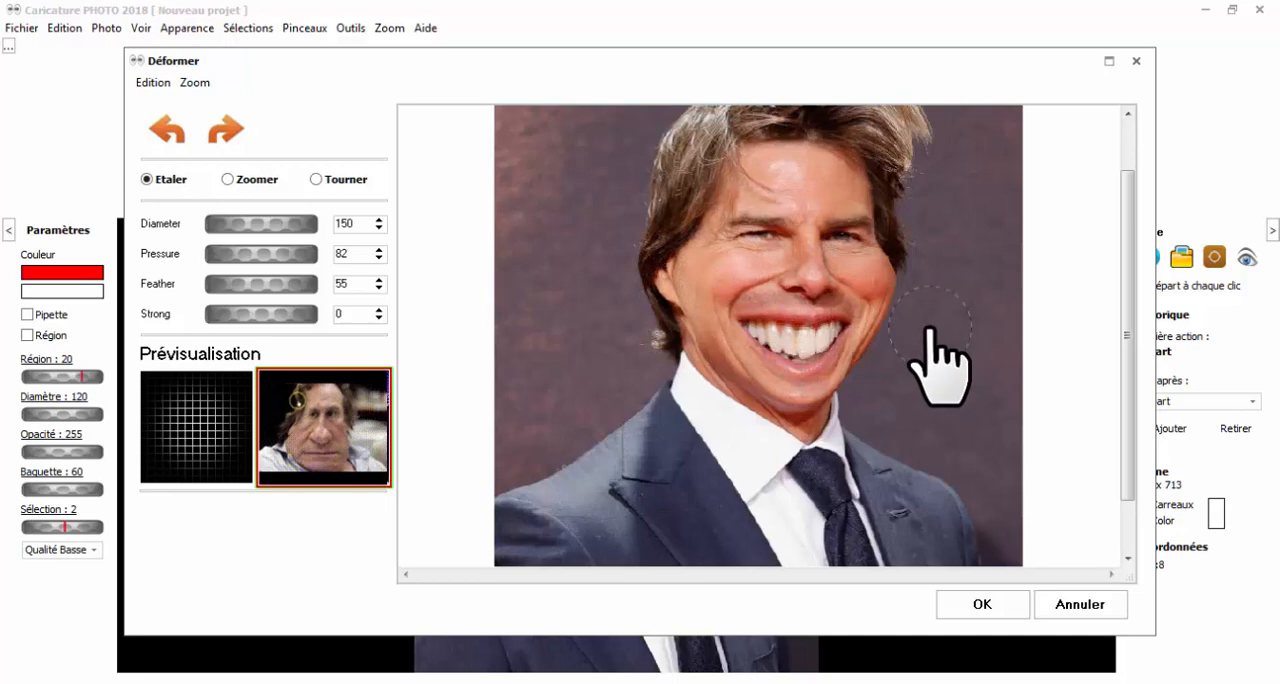
{"action": "left_click", "coordinate": [982, 604]}
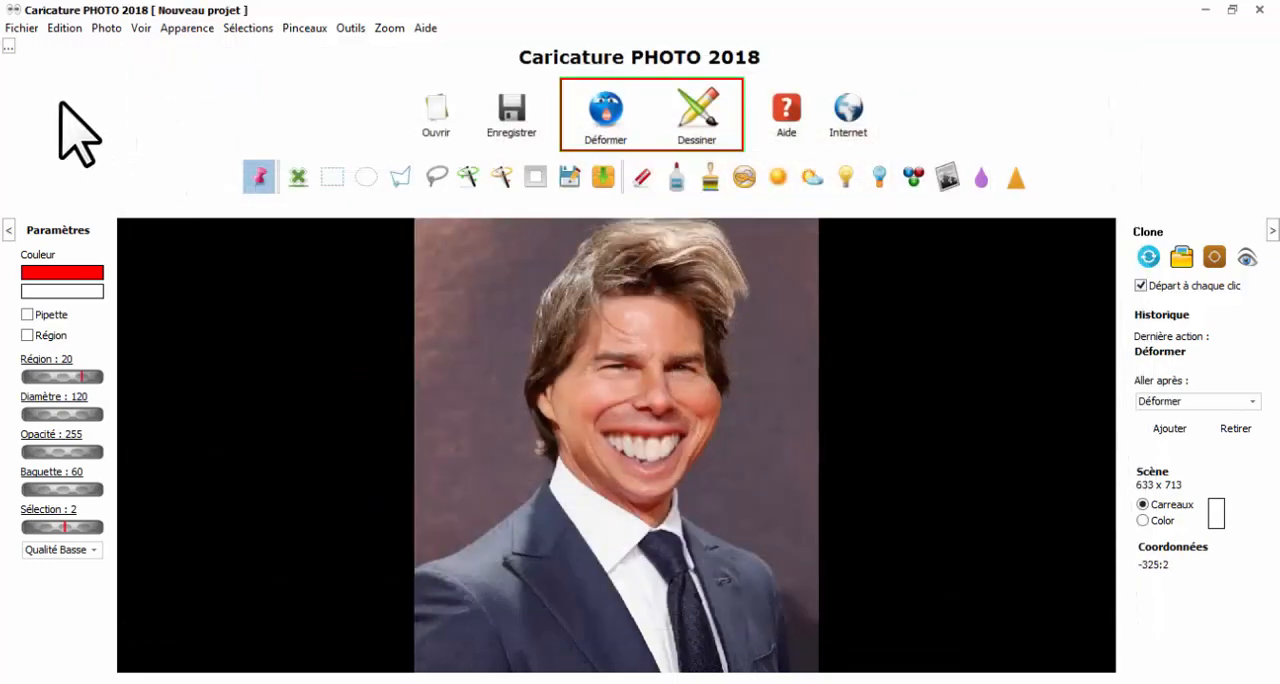
Undo and restore the whole deformation to compare the caricature with the original photo.
{"action": "left_click", "coordinate": [66, 29]}
{"action": "left_click", "coordinate": [80, 48]}
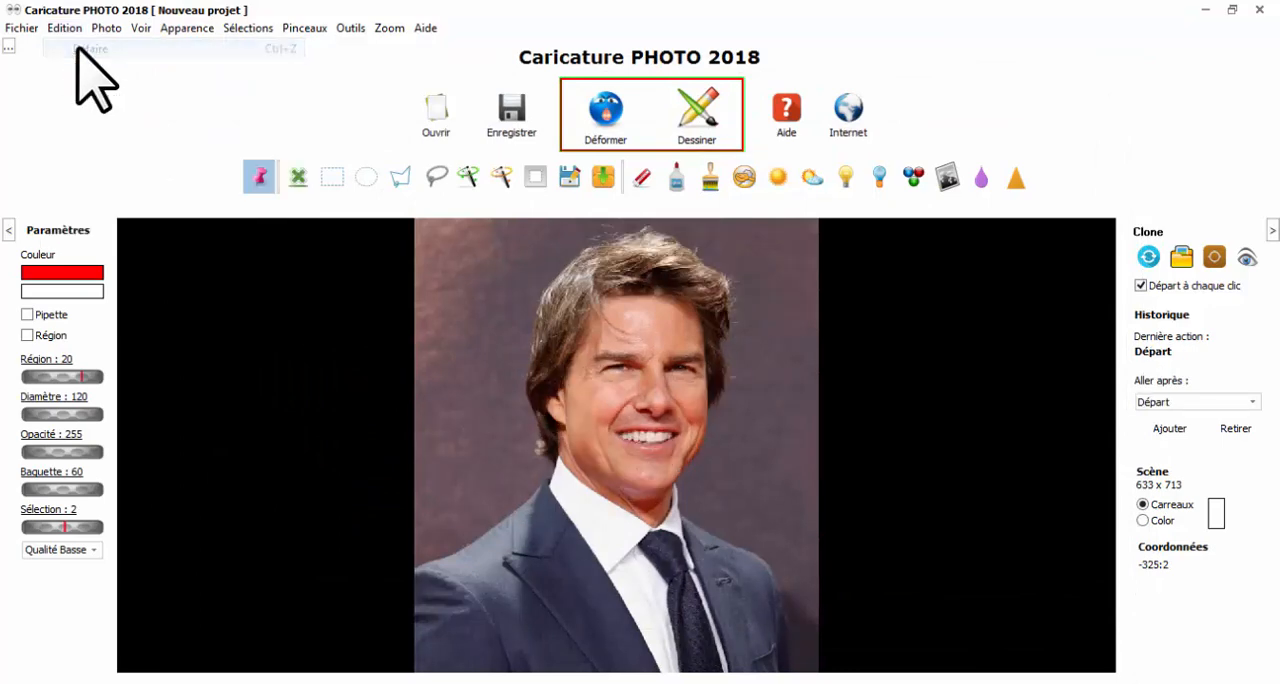
{"action": "left_click", "coordinate": [64, 29]}
{"action": "left_click", "coordinate": [82, 68]}
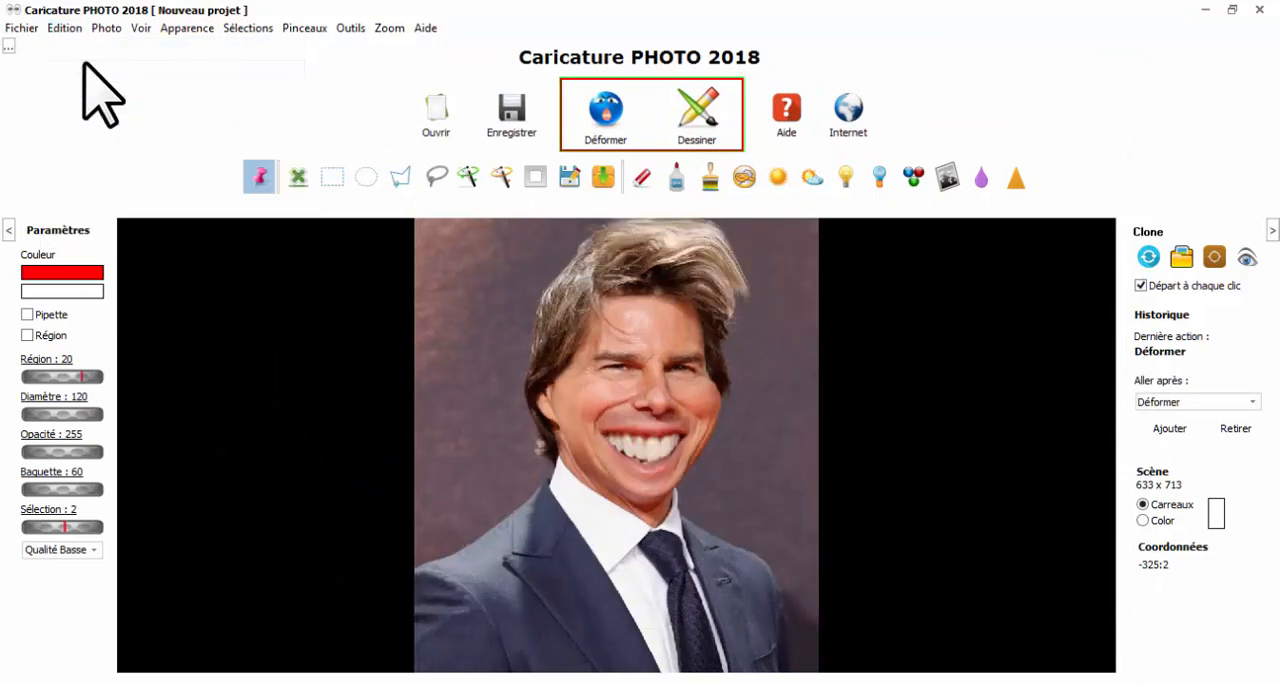
Convert the photo into a digital drawing with Dessiner, using the Foncé brightness, the 1500-pixel height resize and the enhanced drawing lines.
{"action": "left_click", "coordinate": [697, 128]}
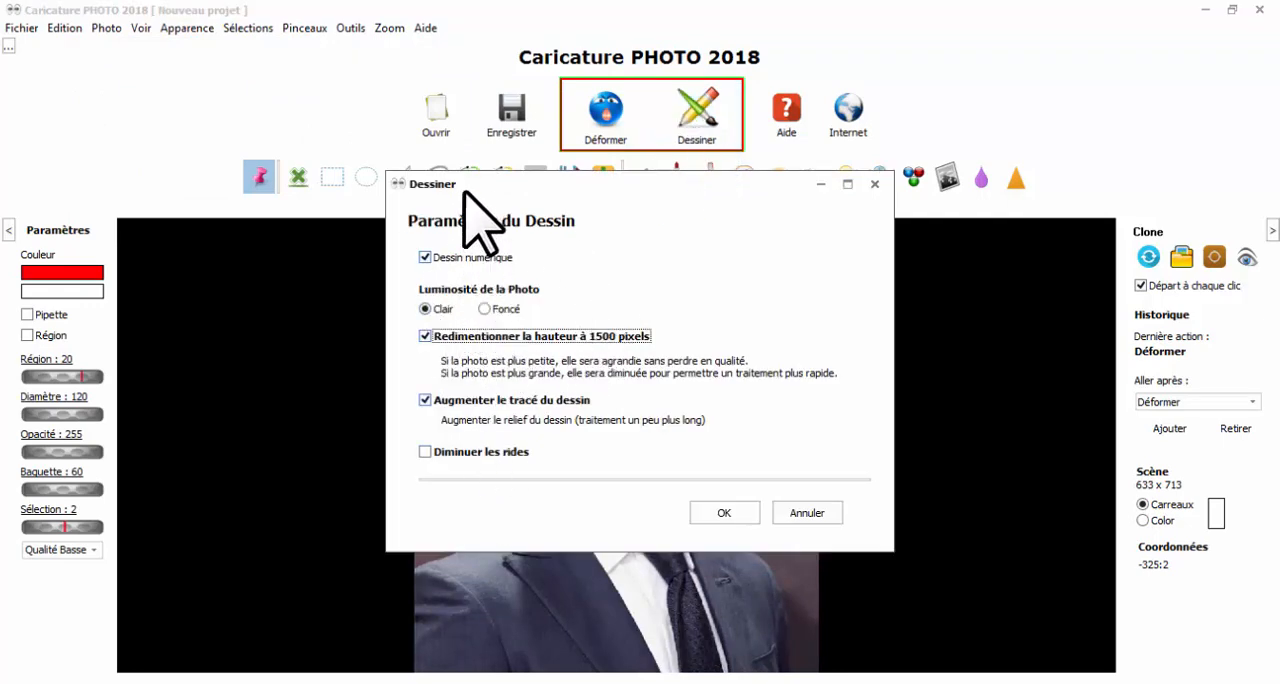
{"action": "left_click_drag", "start_coordinate": [463, 190], "coordinate": [773, 244]}
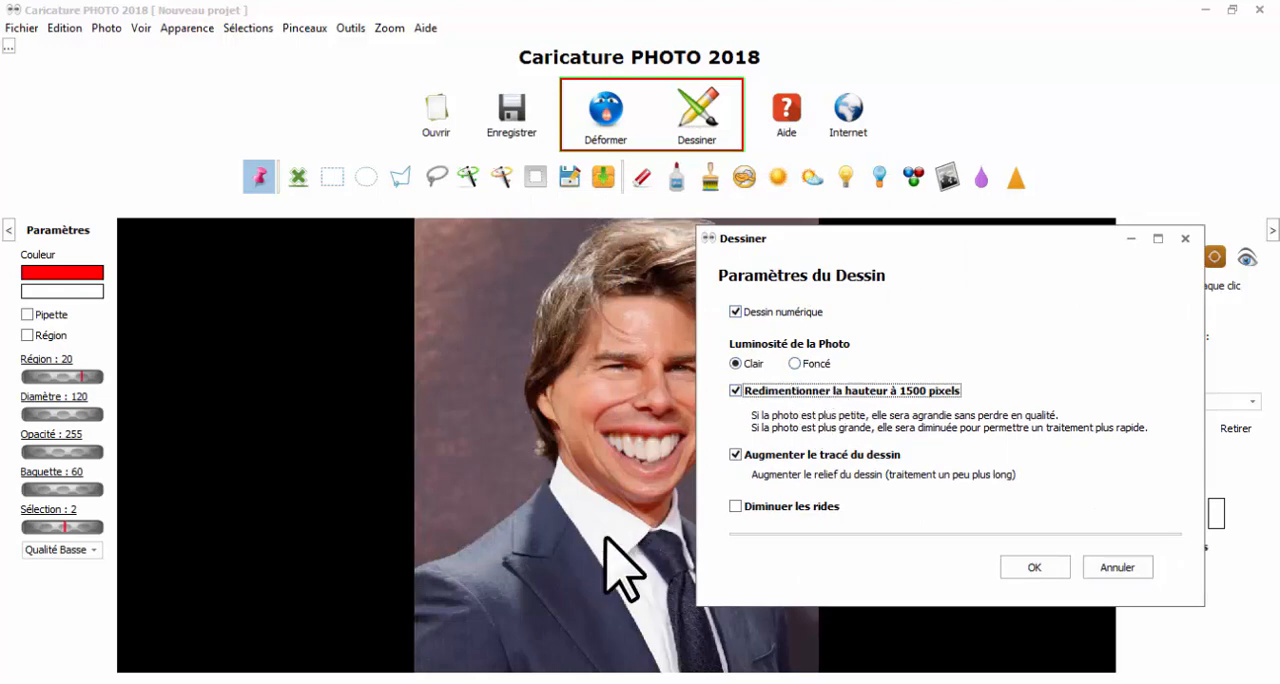
{"action": "left_click", "coordinate": [806, 365]}
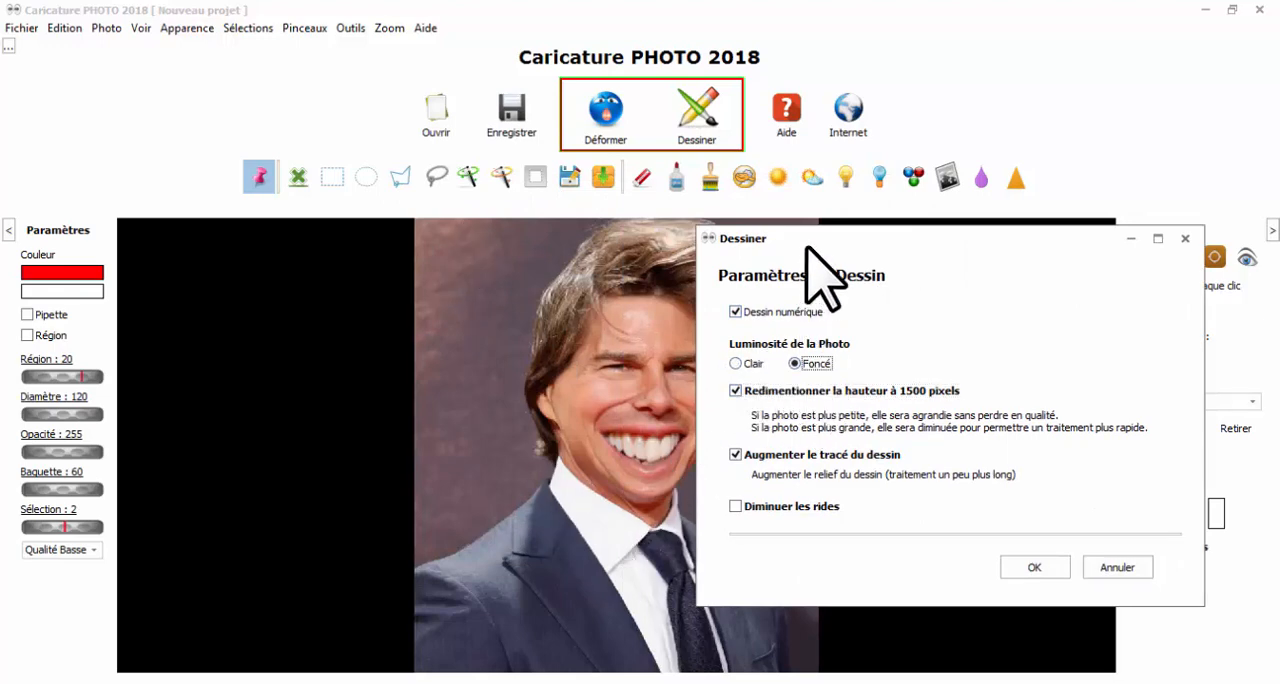
{"action": "left_click_drag", "start_coordinate": [806, 248], "coordinate": [555, 259]}
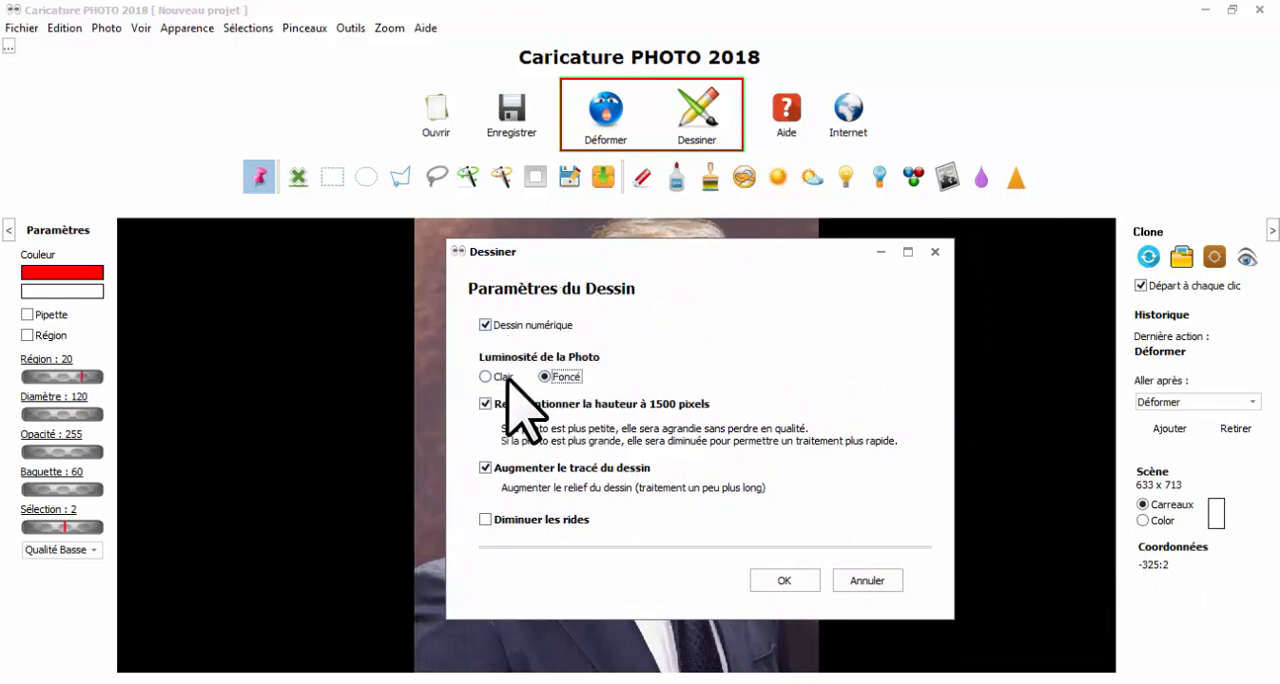
{"action": "left_click", "coordinate": [786, 580]}
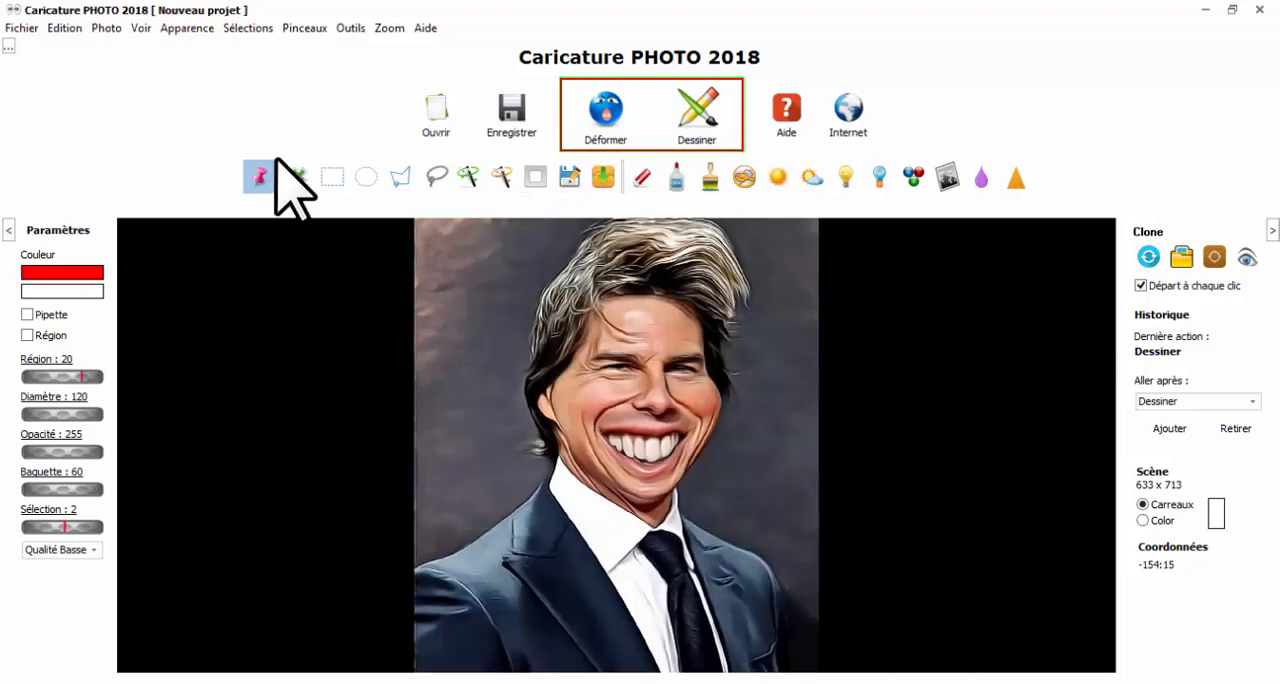
Save the drawn caricature as 002 in the Images folder and compare it with the original photo in the Windows photo viewer.
{"action": "left_click", "coordinate": [507, 115]}
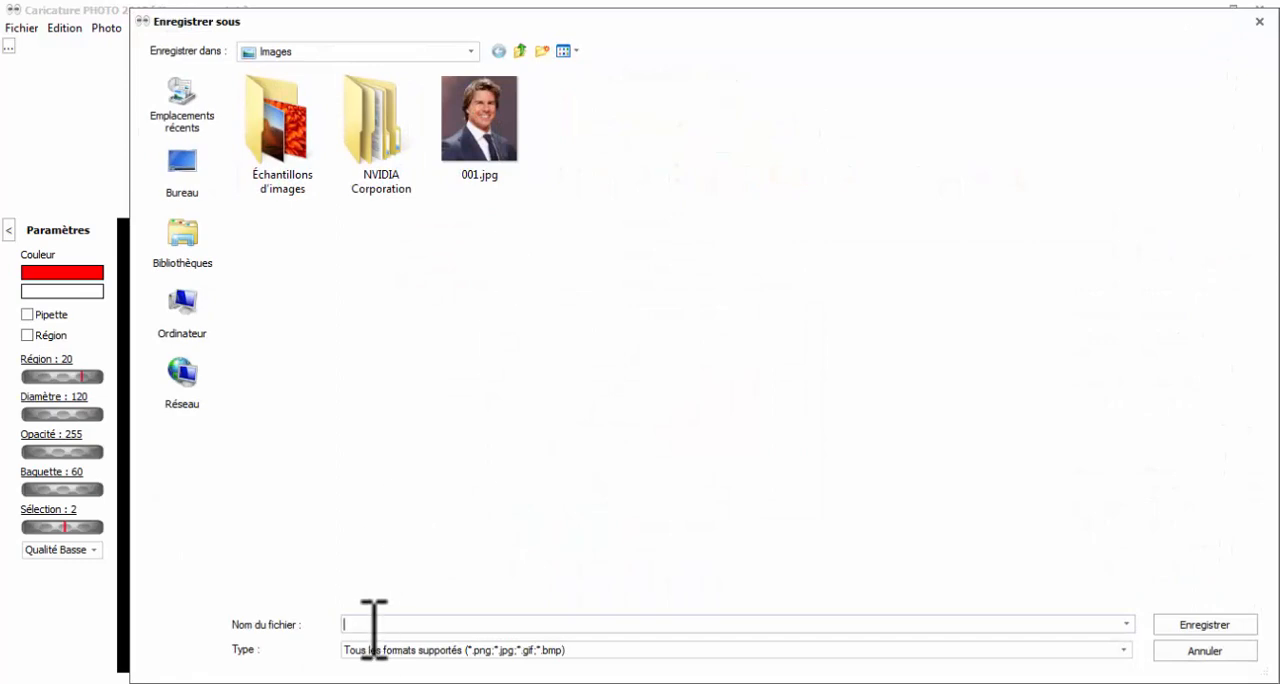
{"action": "type", "text": "002"}
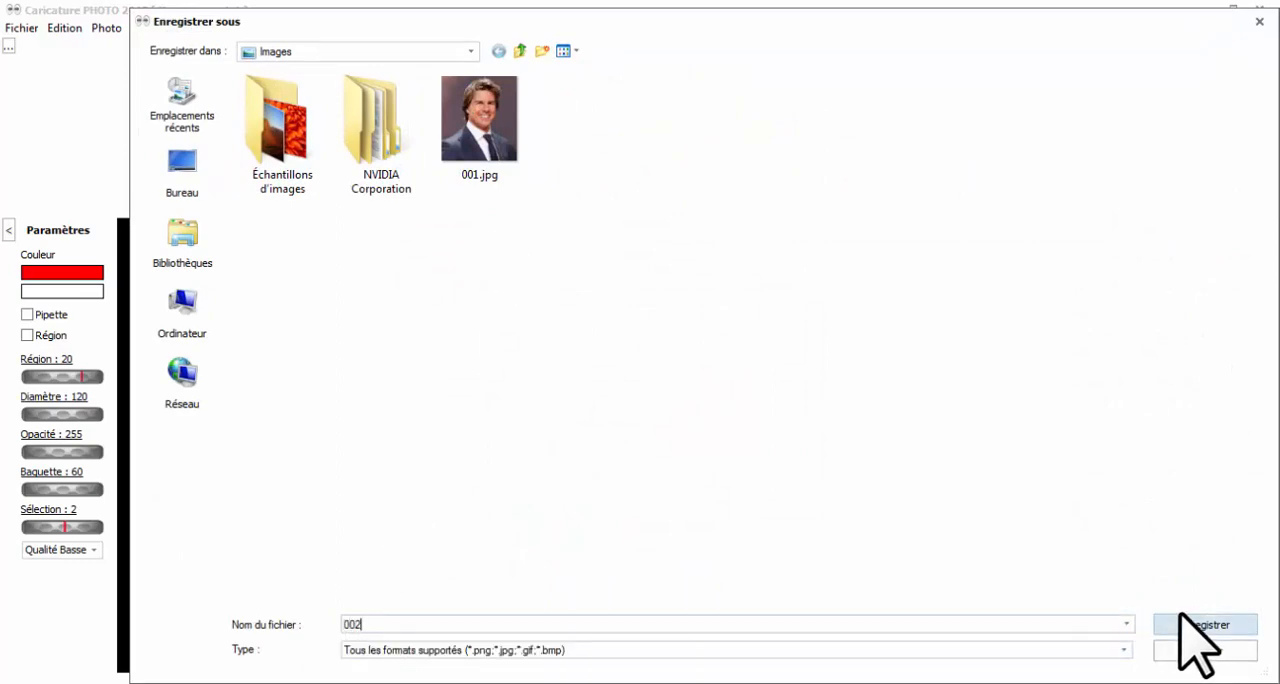
{"action": "left_click", "coordinate": [1183, 623]}
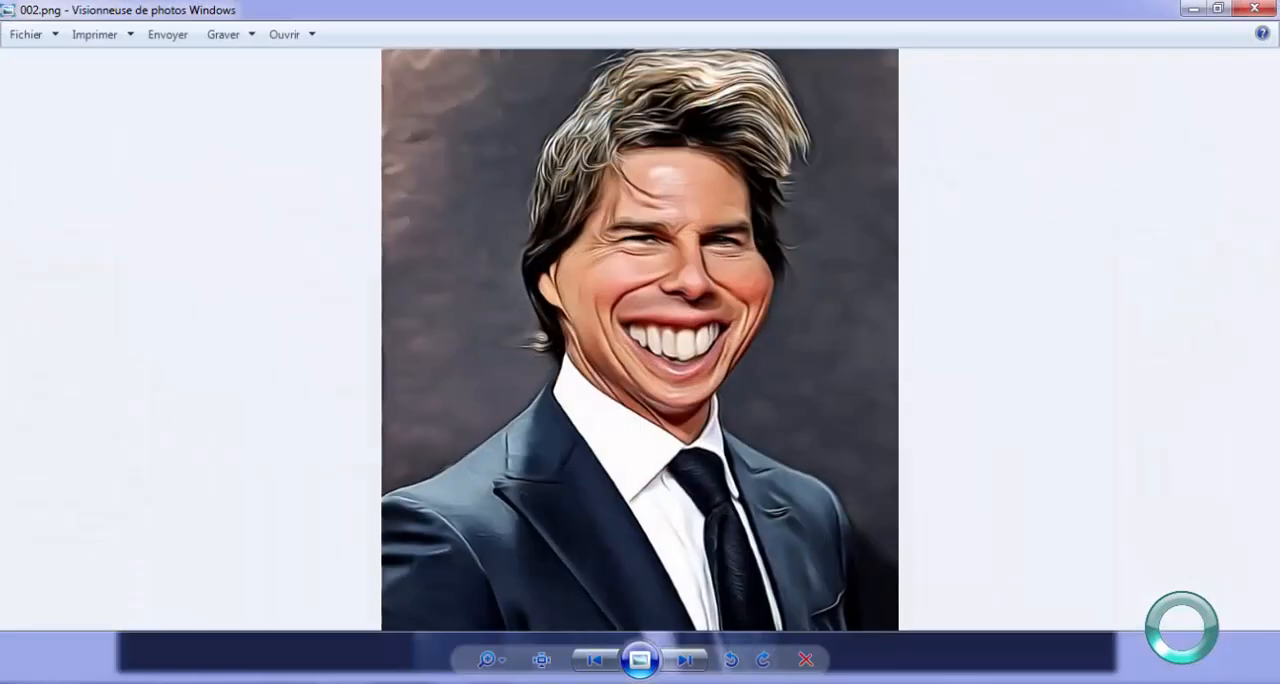
{"action": "key", "text": "Left"}
{"action": "key", "text": "Right"}
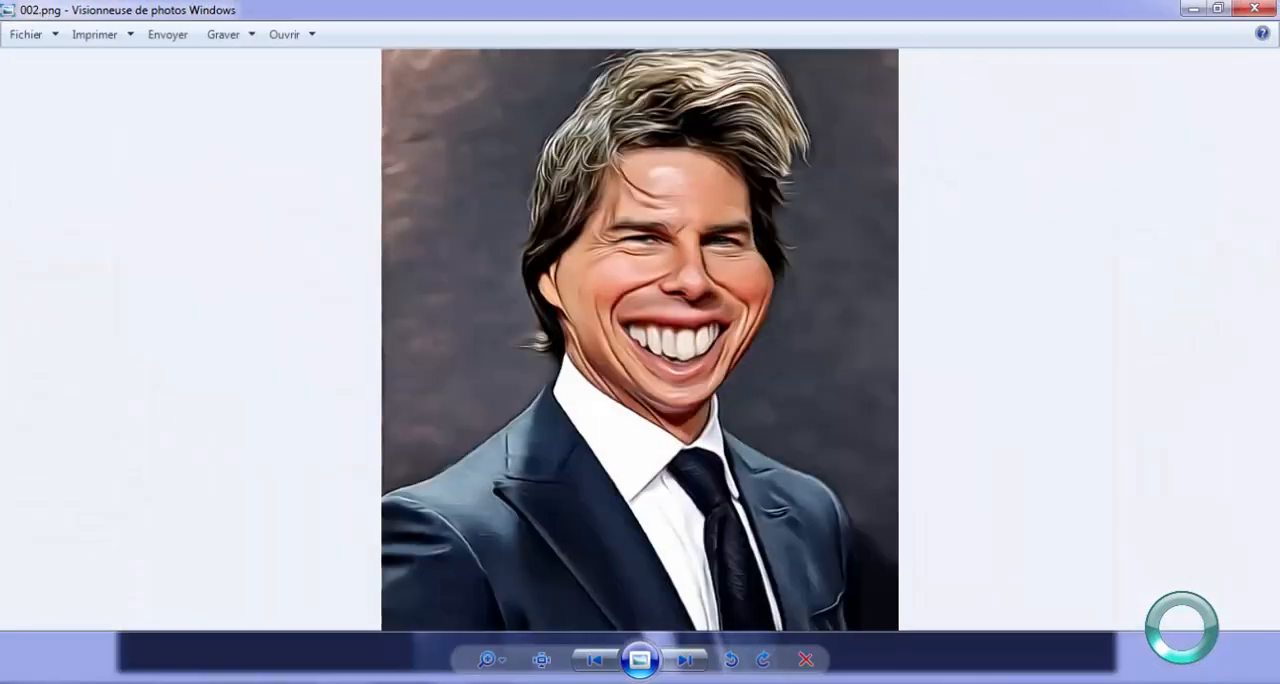